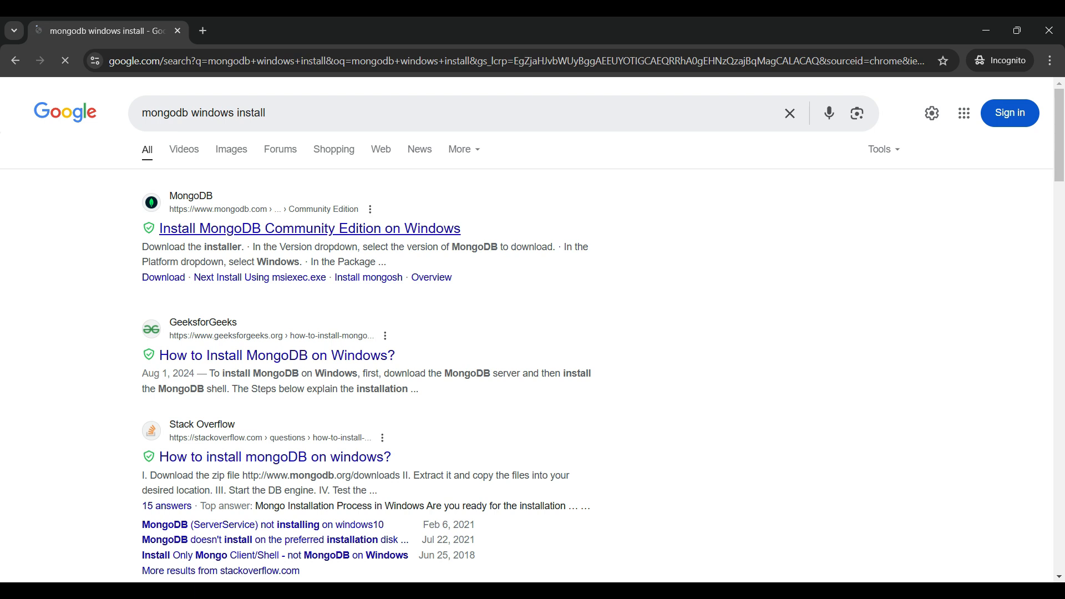
Open the search result "Install MongoDB Community Edition on Windows" in a new tab and switch to it
right_click(422, 227)
left_click(443, 244)
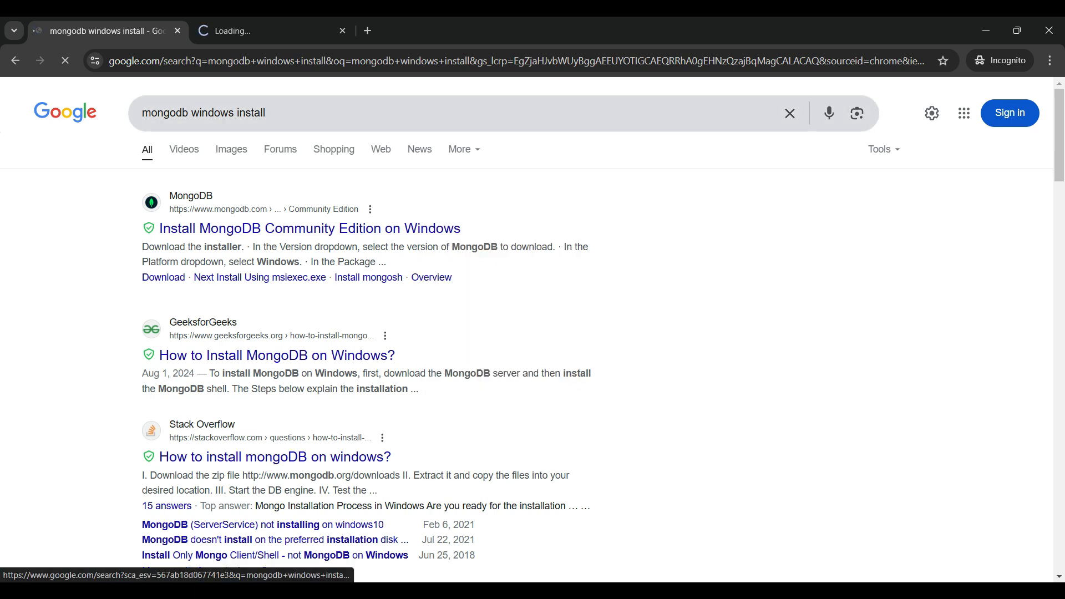
key("ctrl+Tab")
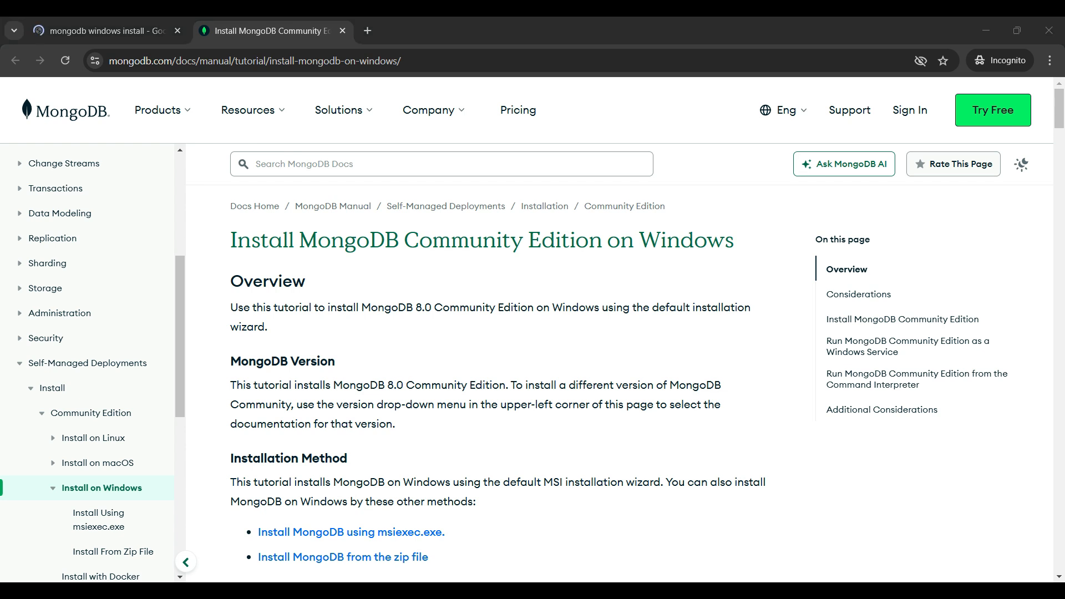
Go through the Windows installation guide to the installer procedure and open the MongoDB Download Center
scroll(344, 362, "down", 7)
scroll(492, 349, "down", 1)
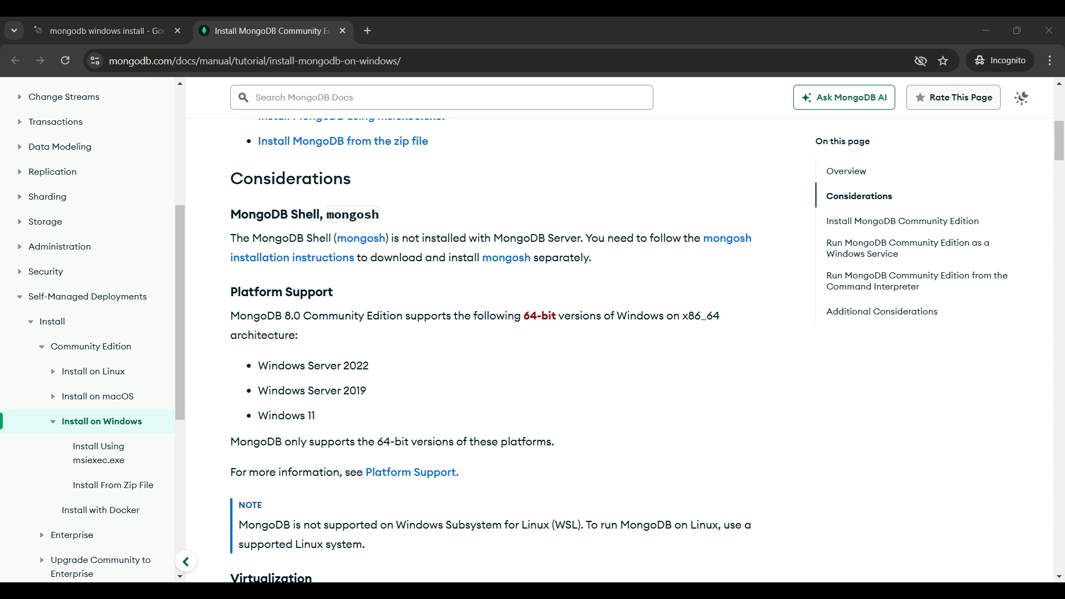
scroll(619, 333, "down", 4)
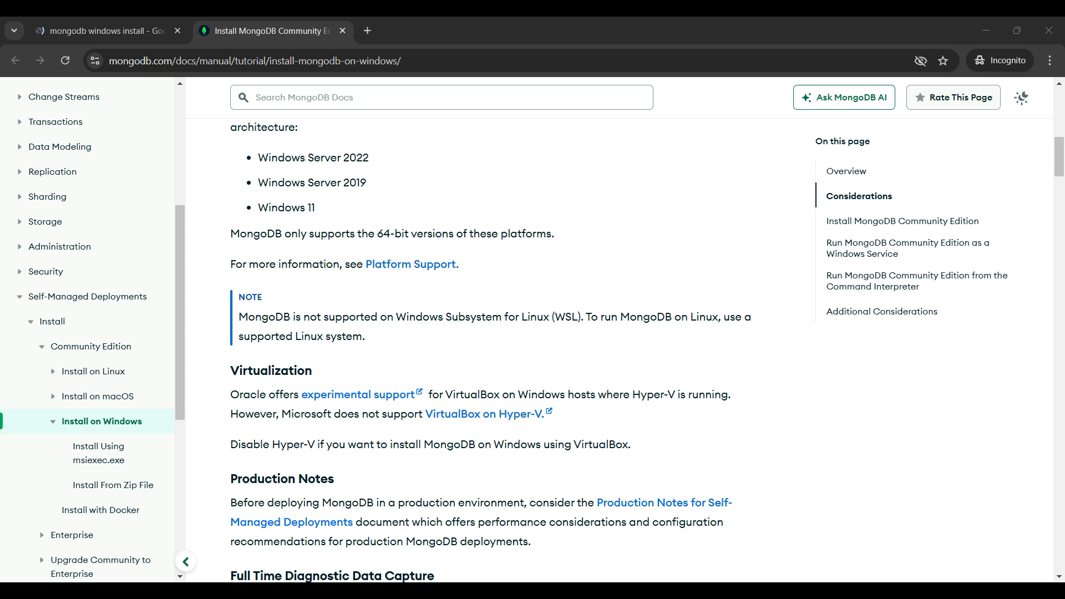
scroll(620, 332, "down", 12)
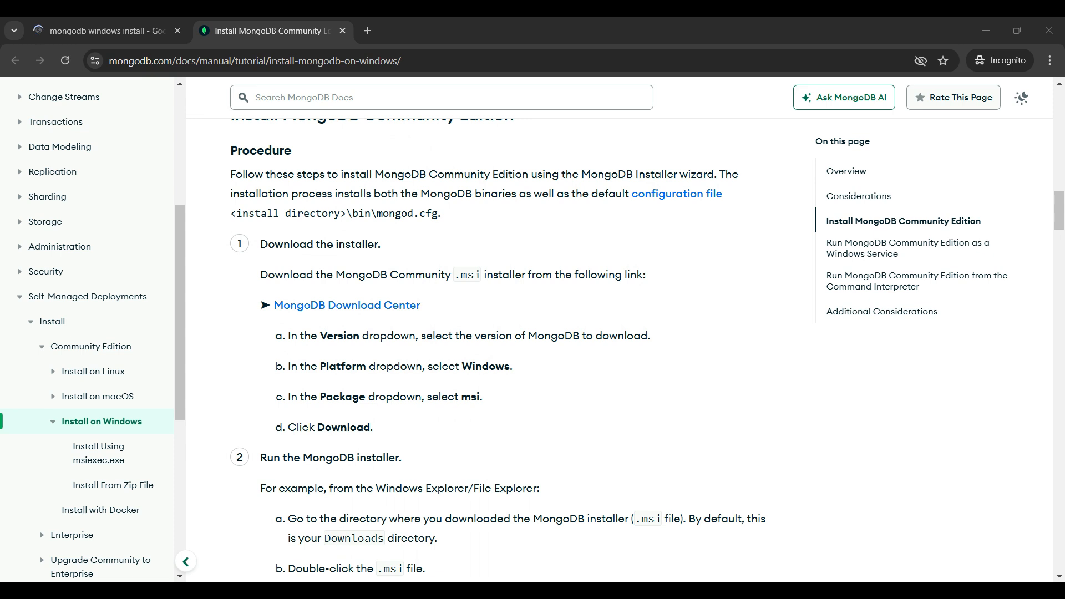
left_click(347, 305)
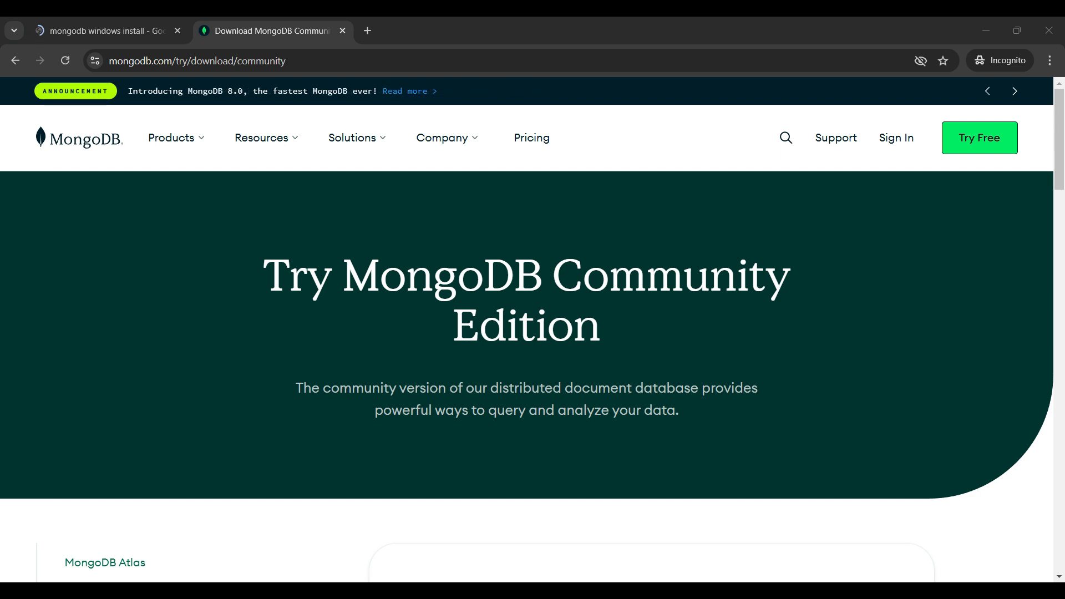
Download the MongoDB Community Server 8.0.4 msi package for Windows x64 and save it in the Downloads folder
scroll(533, 332, "down", 8)
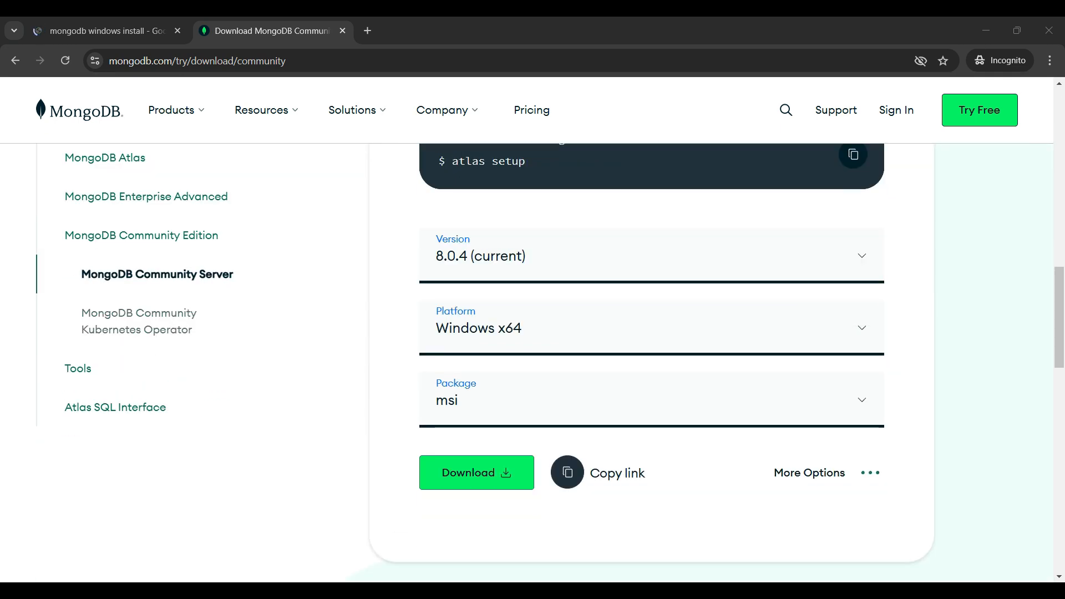
scroll(652, 333, "down", 1)
left_click(476, 396)
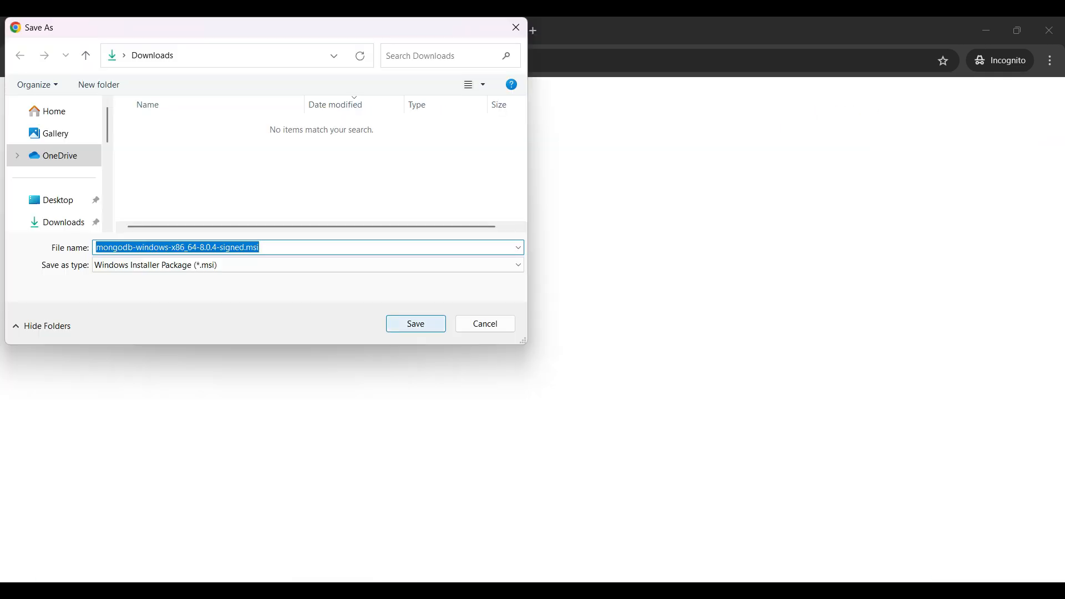
key("Return")
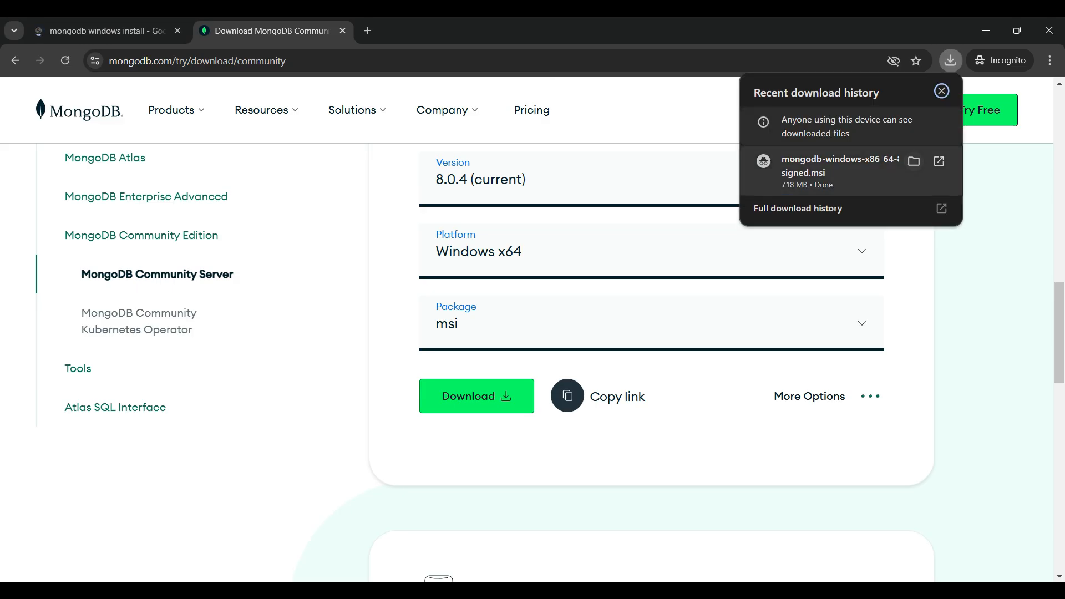
Run the downloaded MongoDB msi installer from its folder and accept the license agreement
left_click(914, 162)
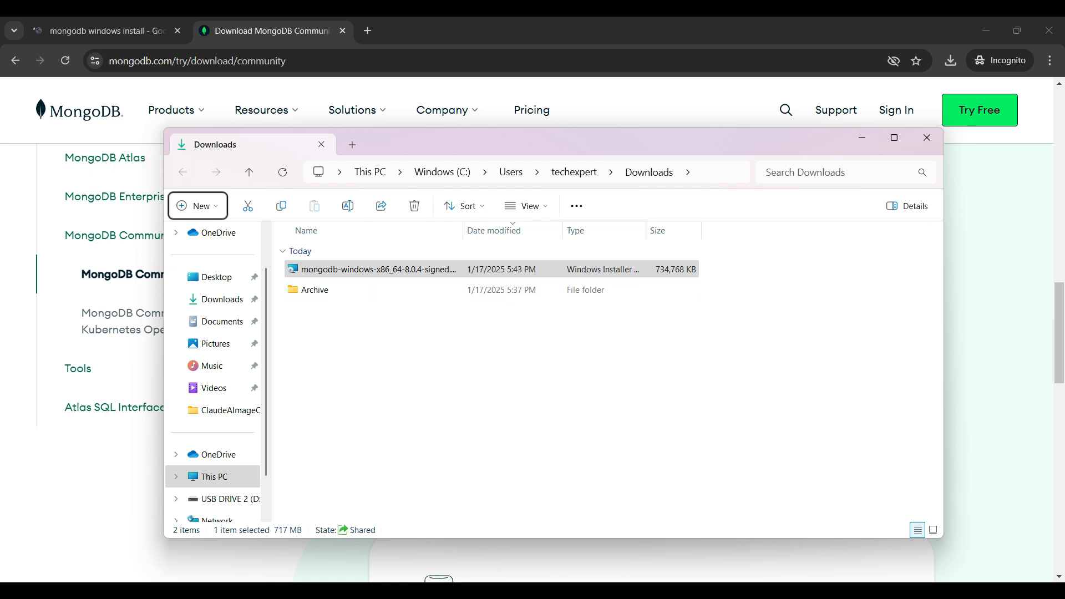
double_click(378, 270)
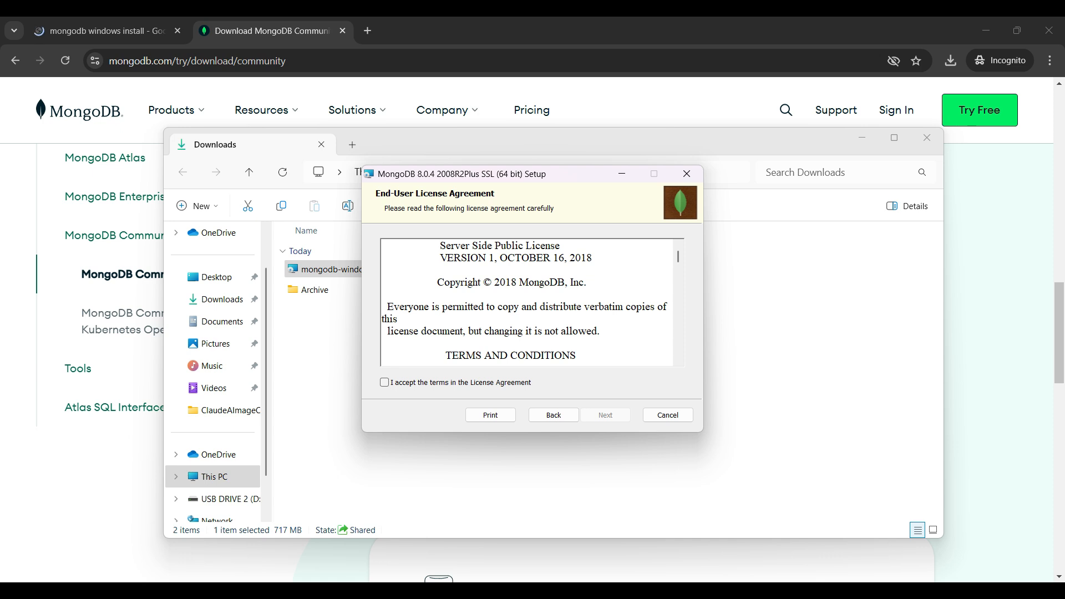
left_click(385, 382)
left_click(606, 415)
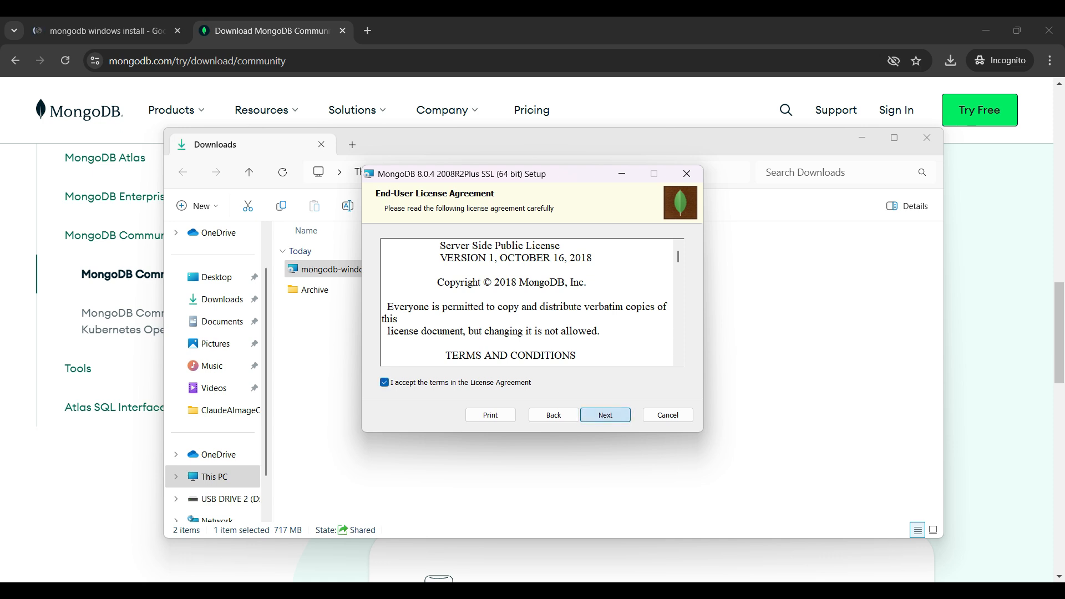
Choose the Custom setup type, expand the MongoDB feature tree to review its components, and continue with the default features and location
left_click(435, 299)
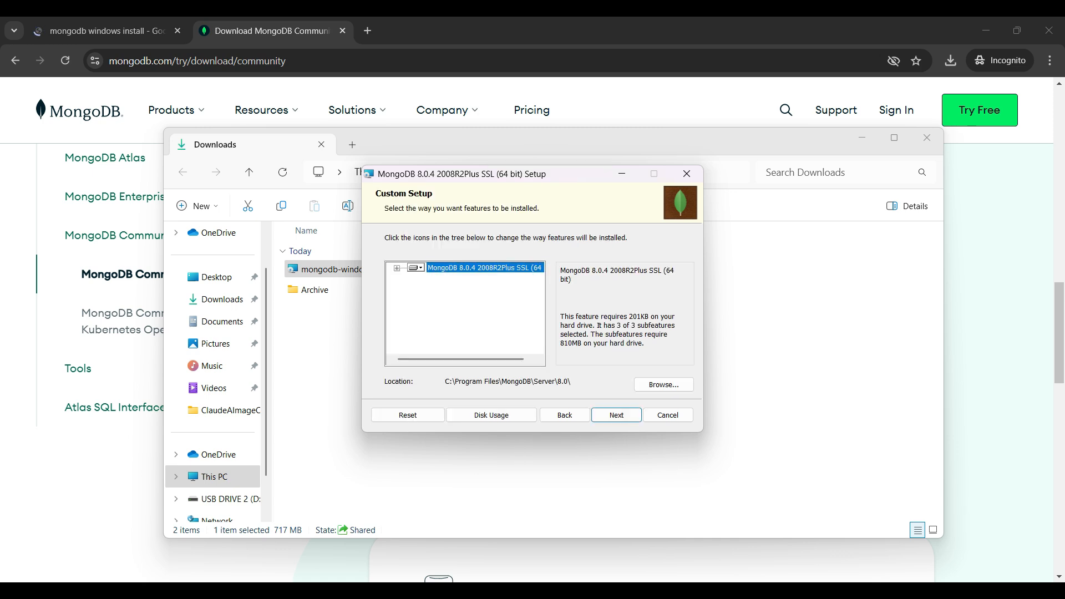
key("Right")
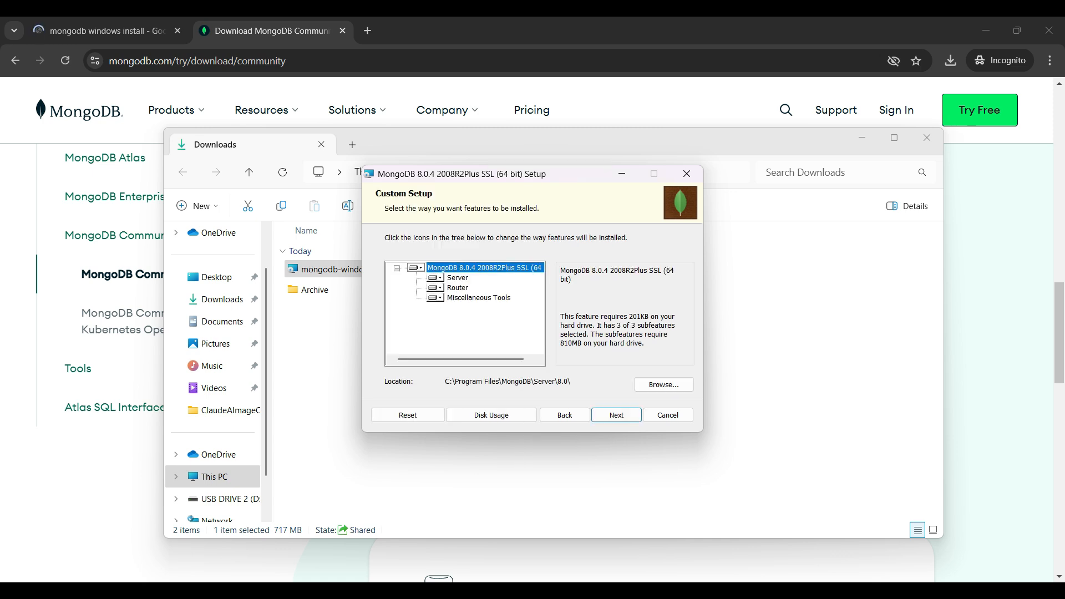
key("Down")
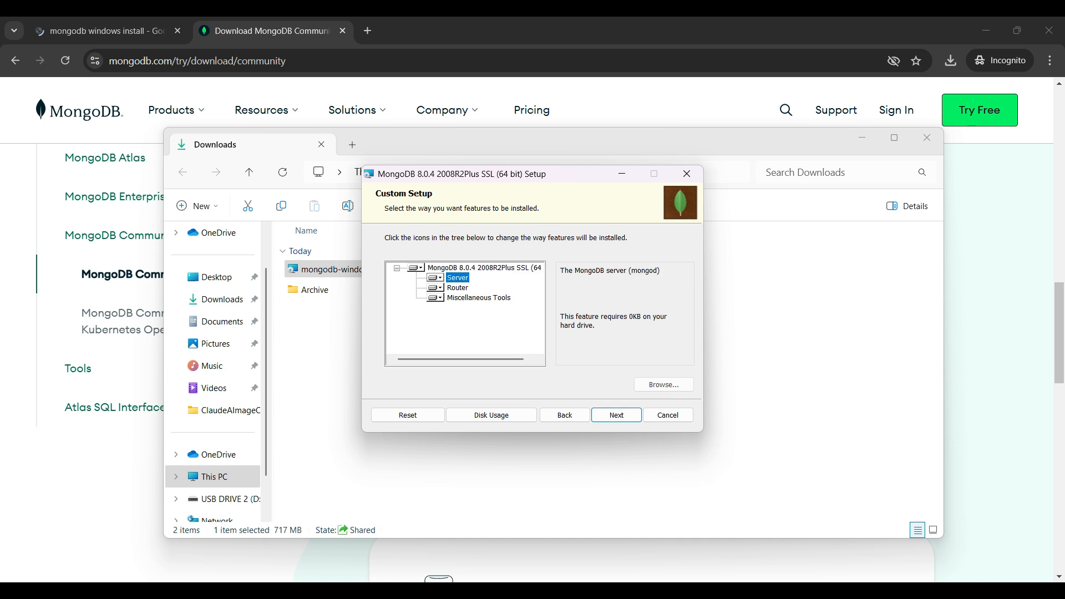
key("Down")
key("Return")
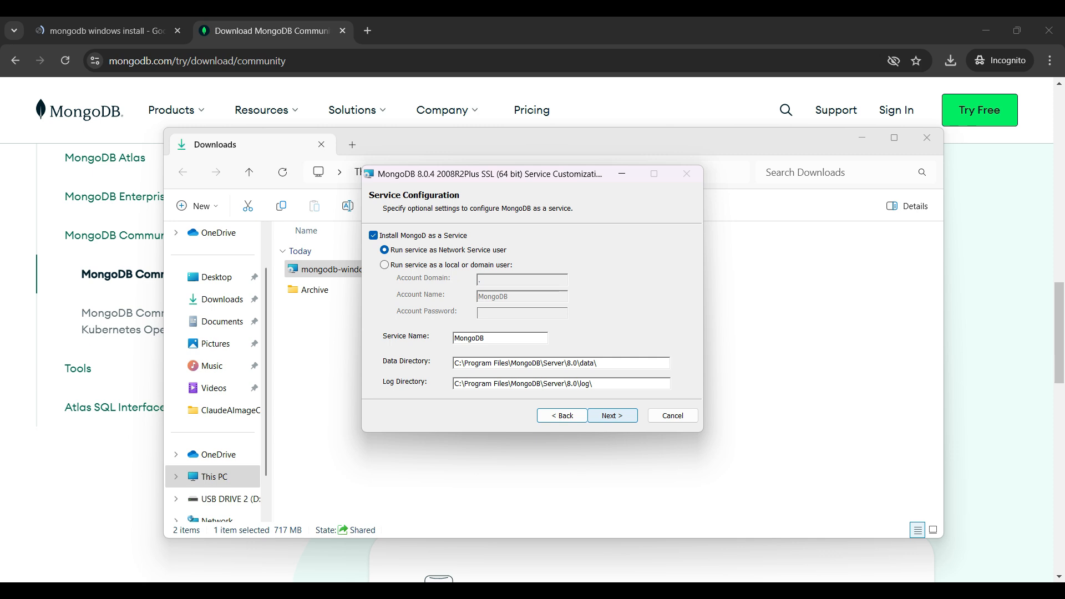
Accept the default Network Service configuration, keep Install MongoDB Compass enabled, and start the installation
key("Return")
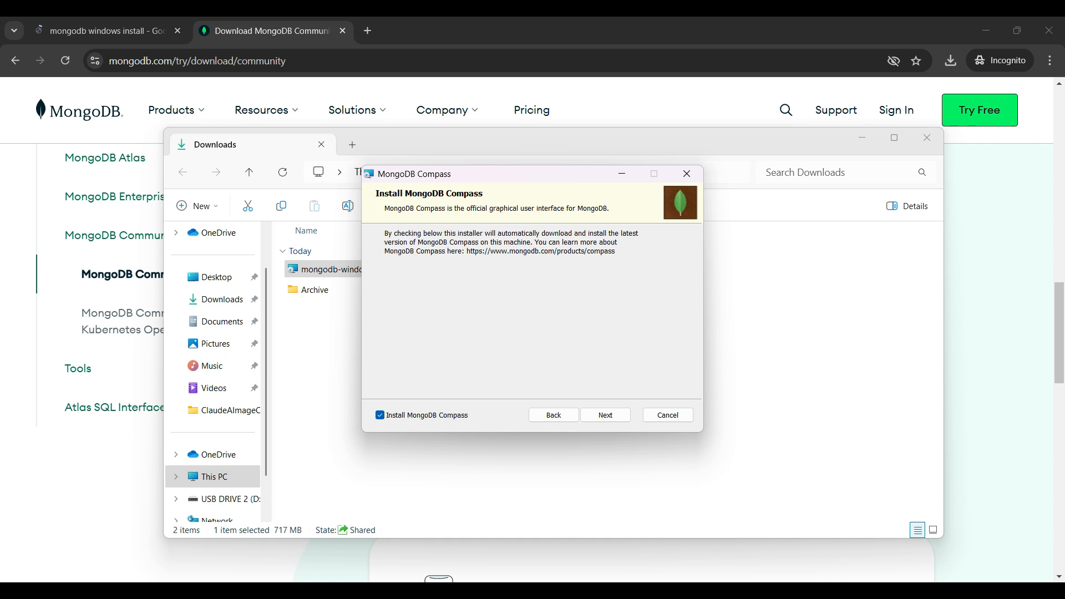
key("Return")
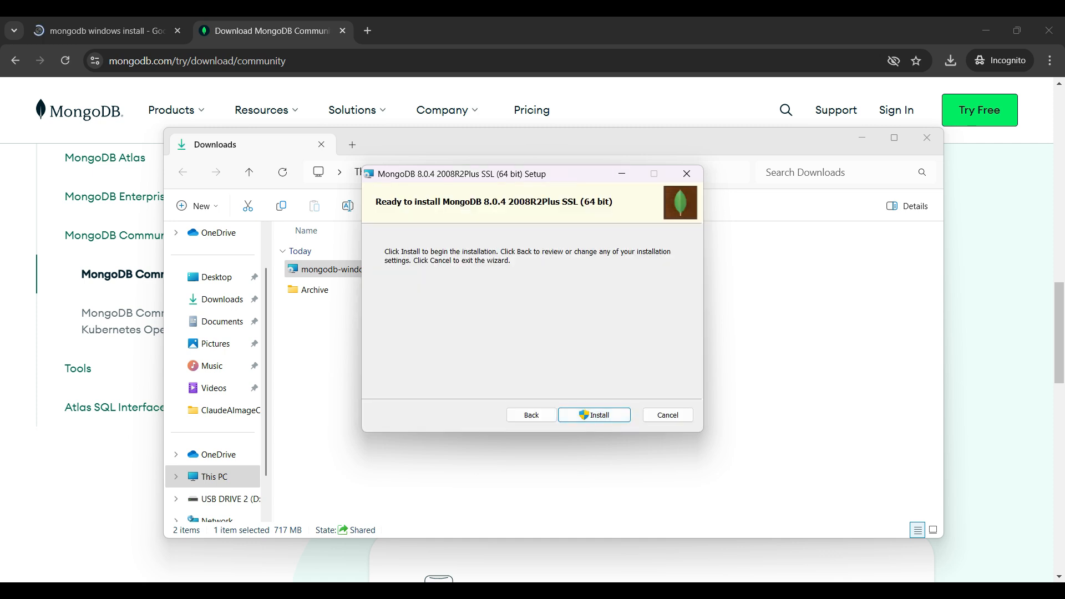
key("Return")
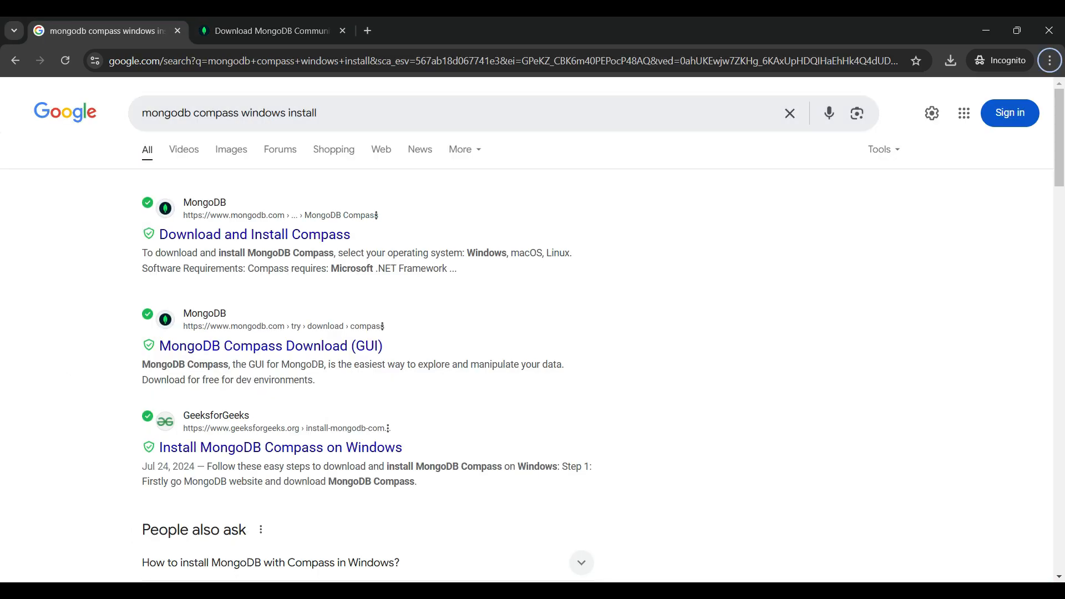
Open the "Download and Install Compass" search result in a new tab and follow its link to the Compass downloads page
right_click(322, 235)
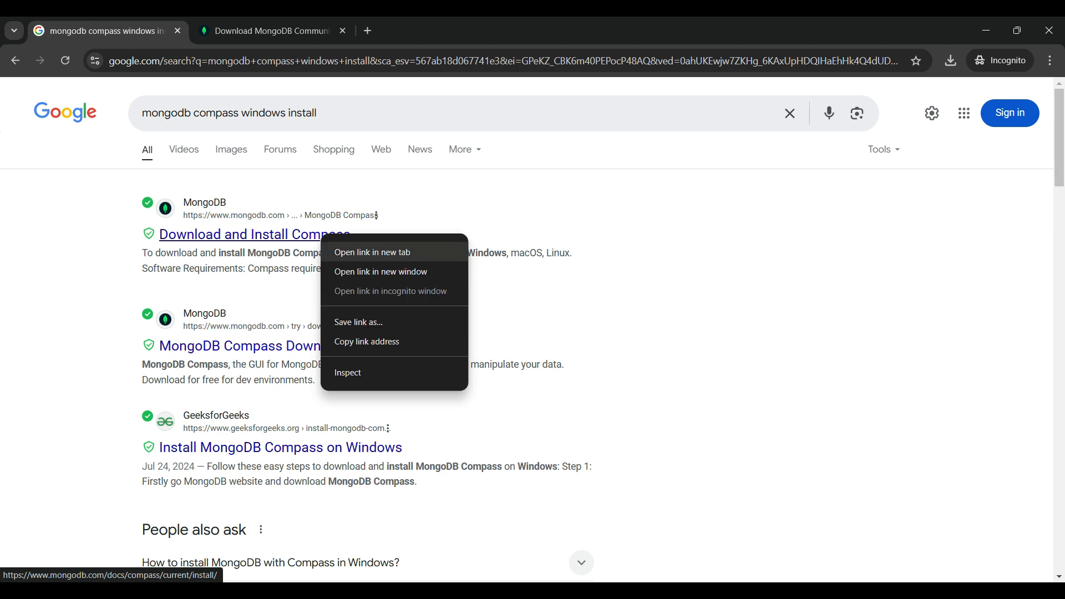
left_click(372, 253)
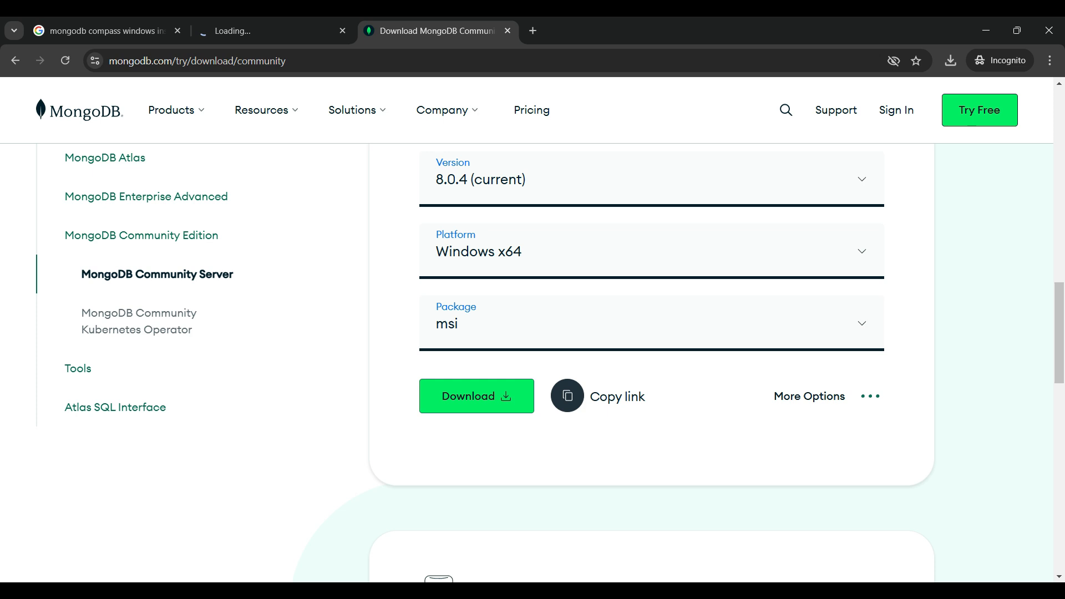
key("ctrl+shift+Tab")
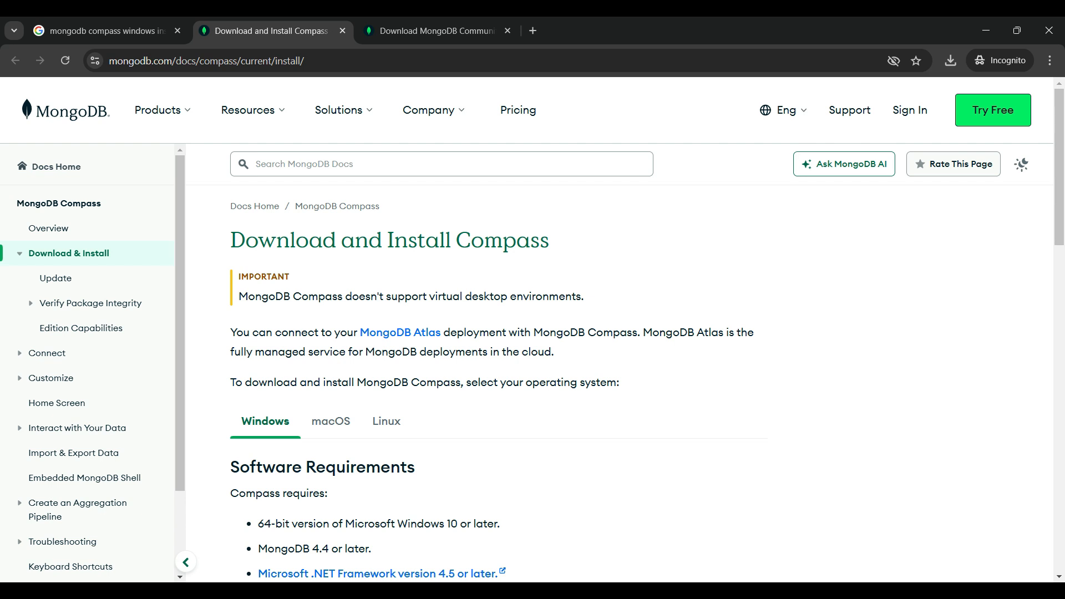
scroll(610, 333, "down", 6)
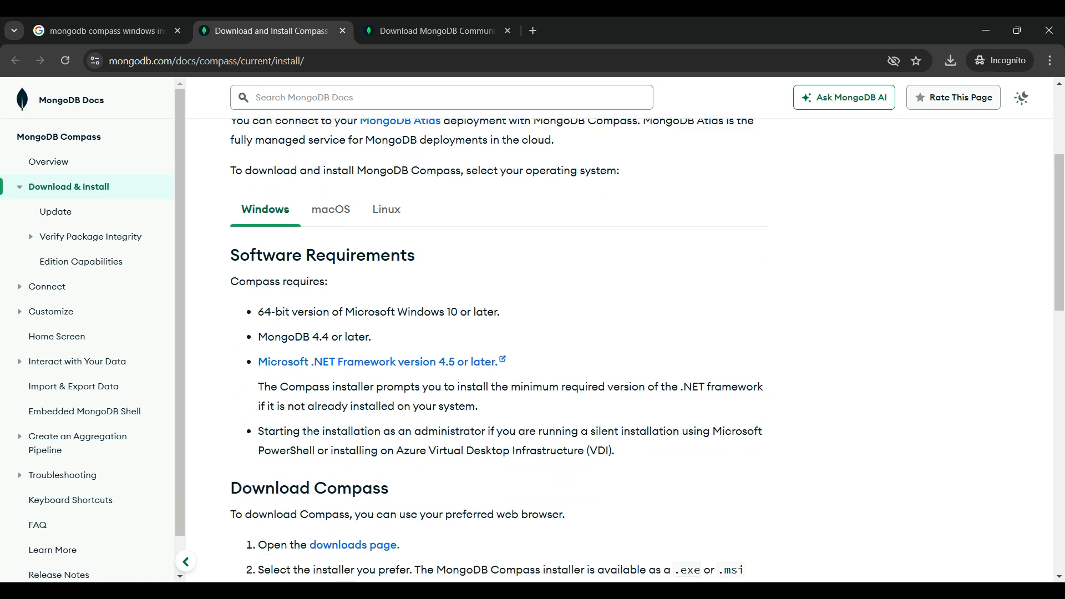
left_click(355, 410)
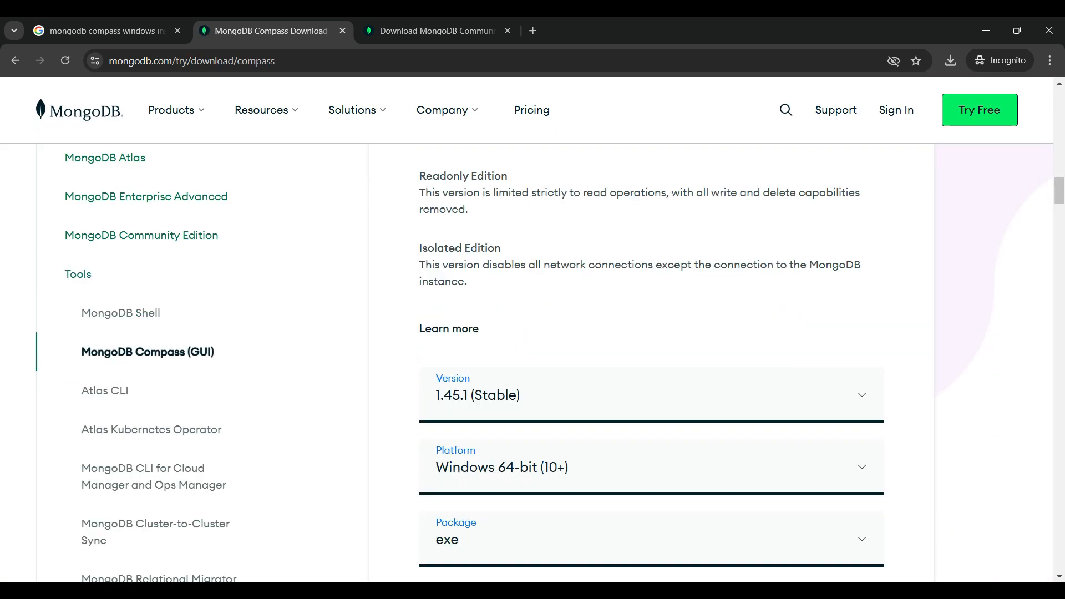
Download the MongoDB Compass 1.45.1 (Stable) exe package for Windows 64-bit and run it from the Downloads folder
left_click(477, 475)
key("Return")
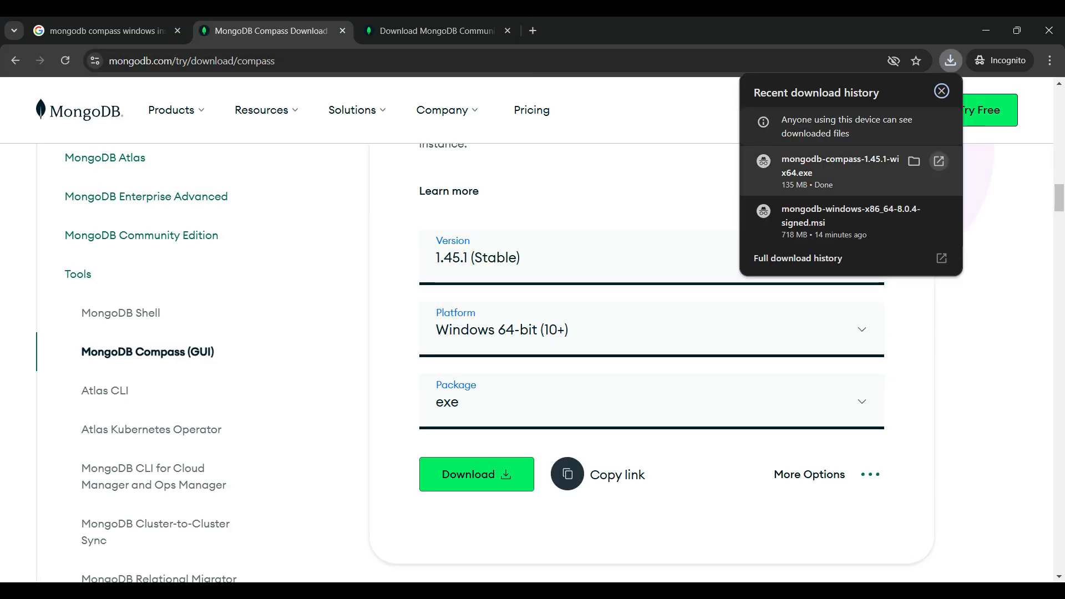
left_click(915, 161)
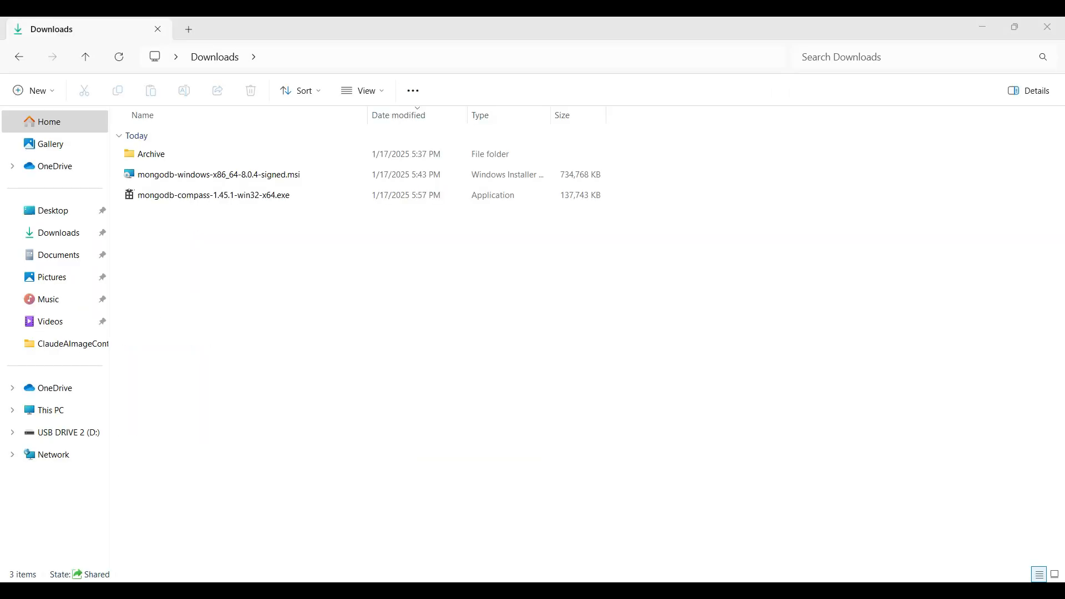
double_click(211, 195)
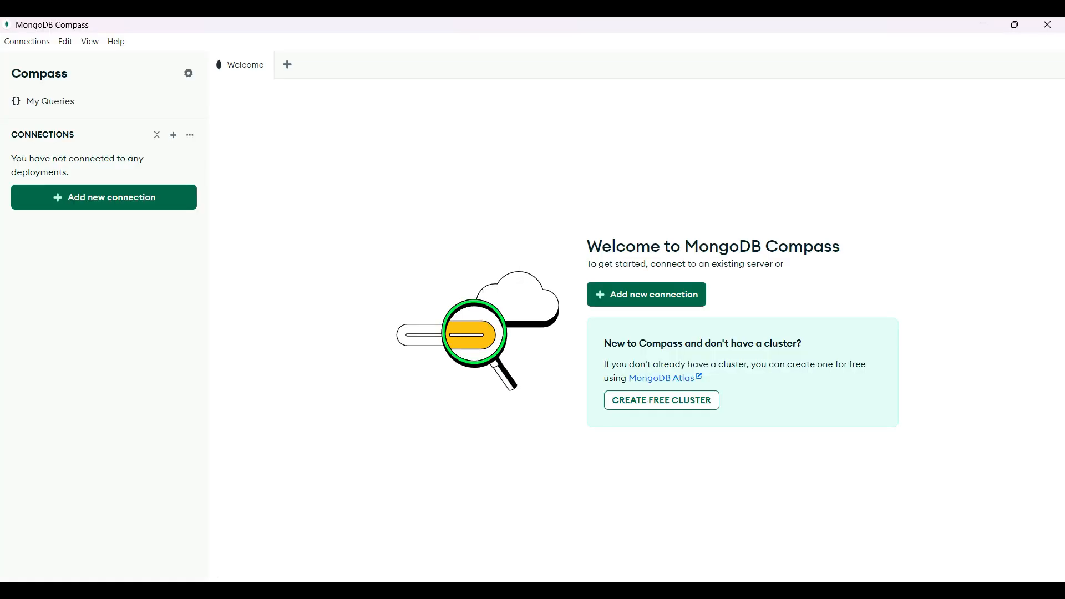
Add a favorite connection named "local" to mongodb://localhost:27017/, then save it and connect
left_click(103, 197)
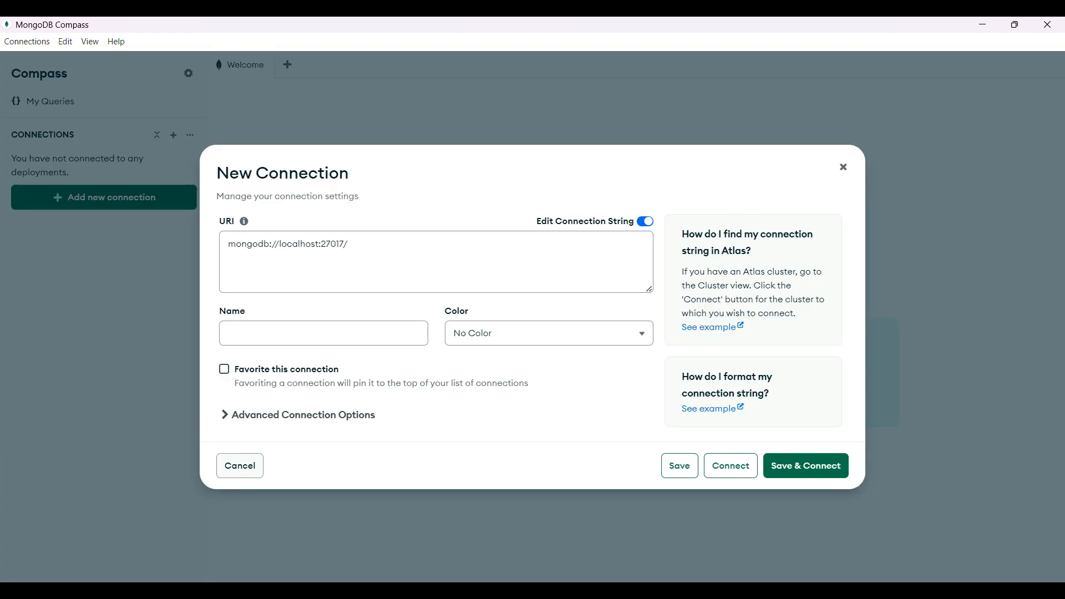
left_click(324, 333)
type("local")
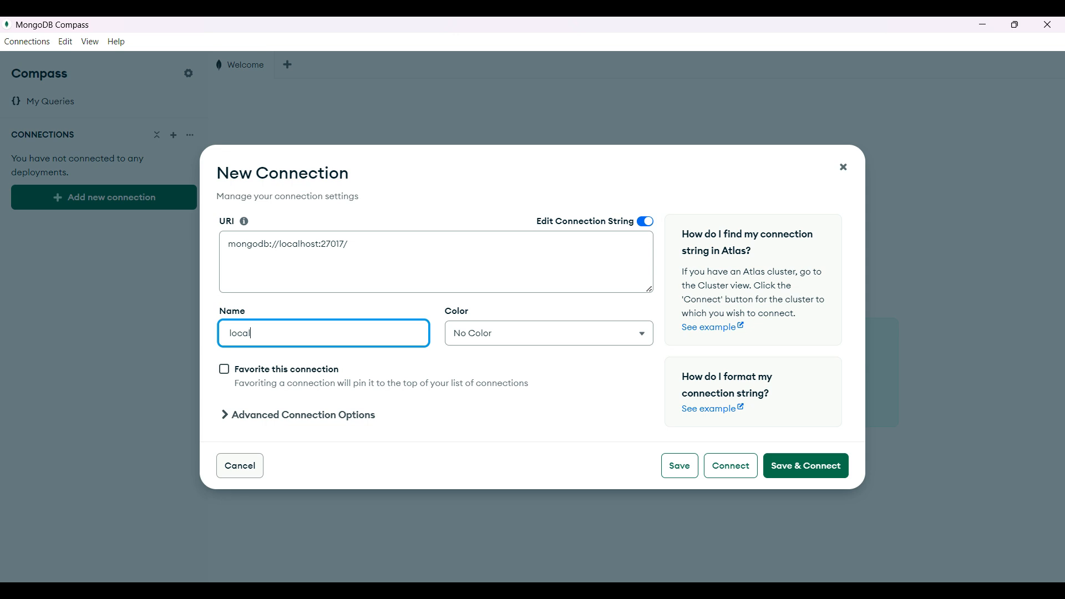
left_click(224, 369)
key("Return")
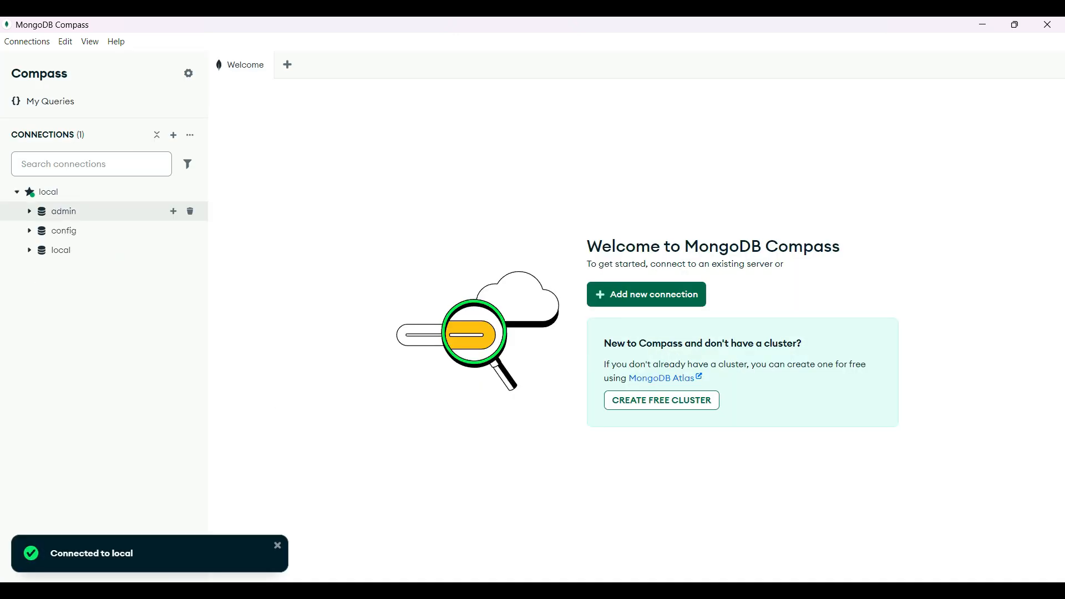
Expand the admin, config and local databases and view the available options of the local connection
left_click(28, 211)
left_click(28, 231)
left_click(29, 250)
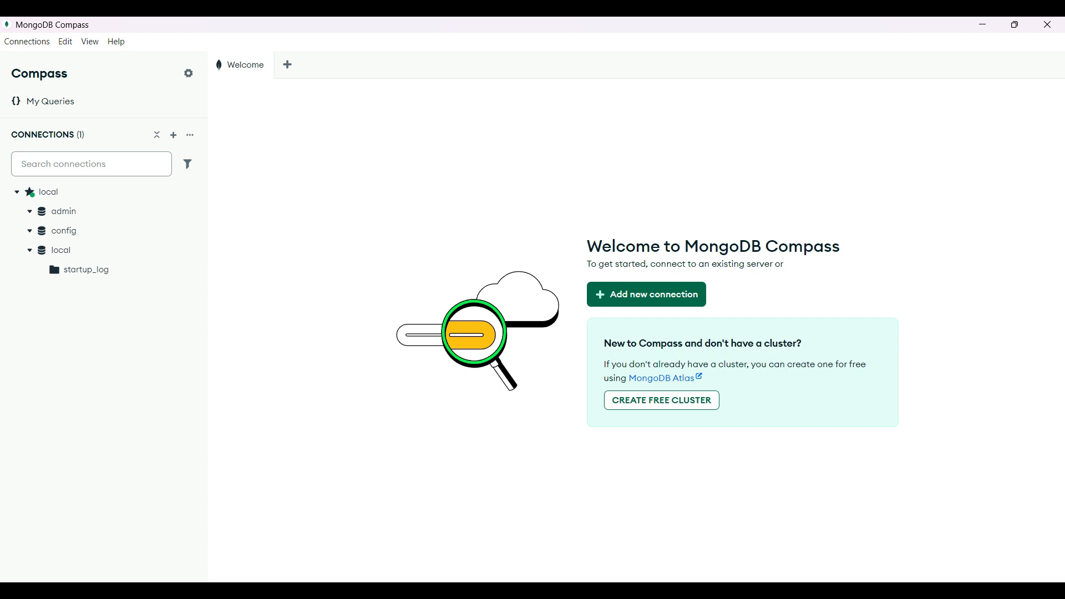
left_click(190, 192)
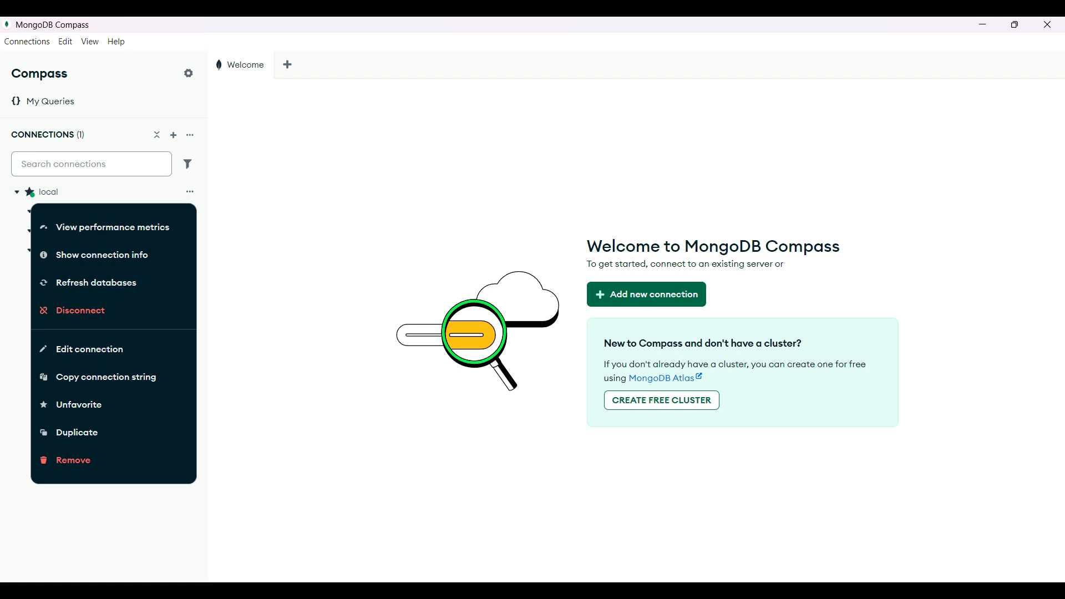
key("Escape")
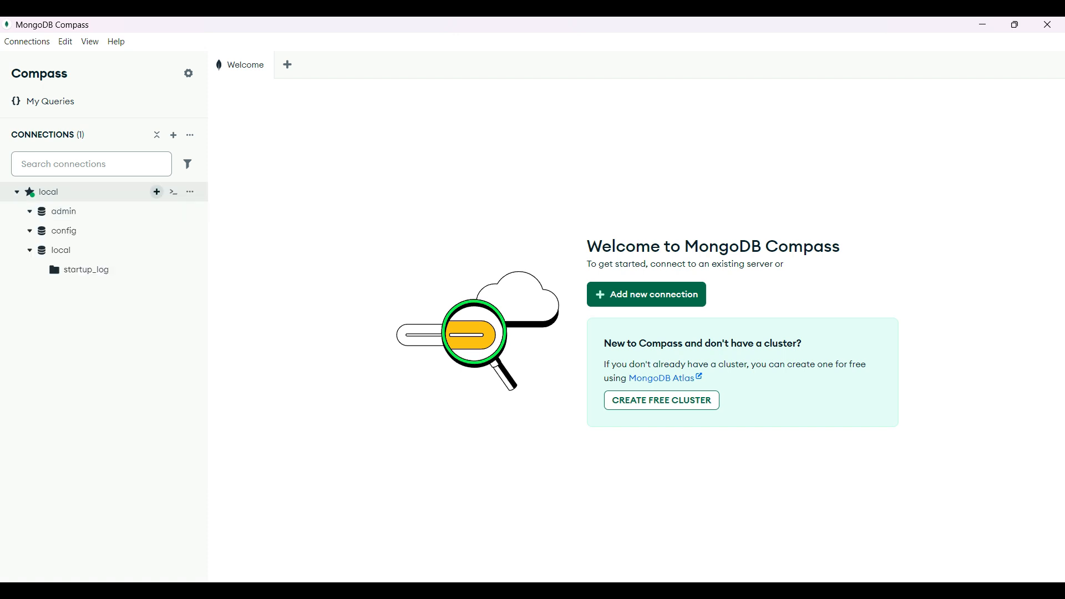
Create a database named TestDB with a member collection on the local connection
left_click(156, 191)
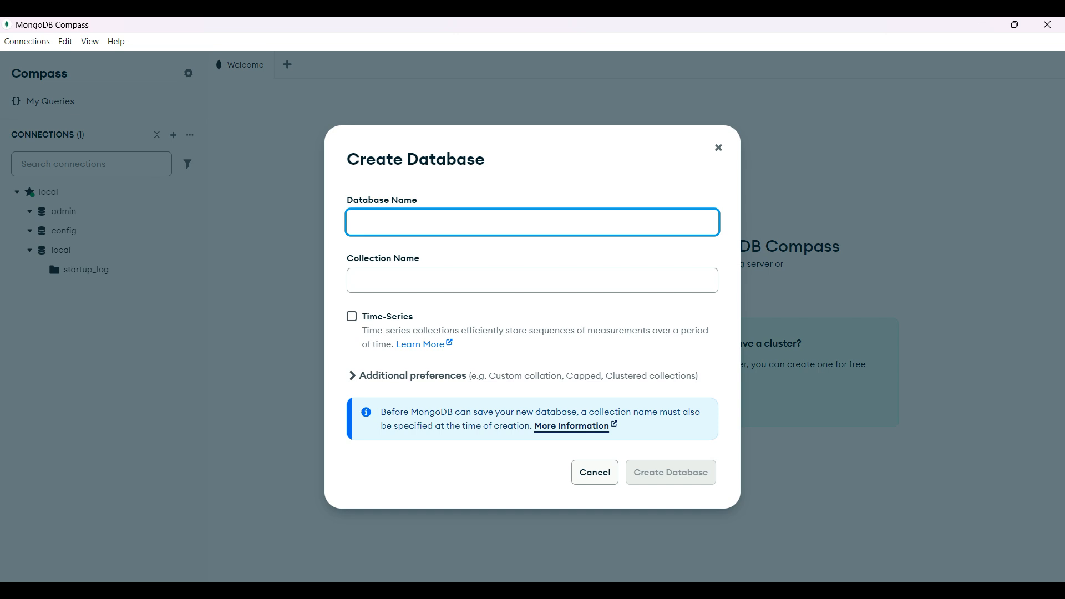
type("TestDB")
left_click(532, 280)
type("member")
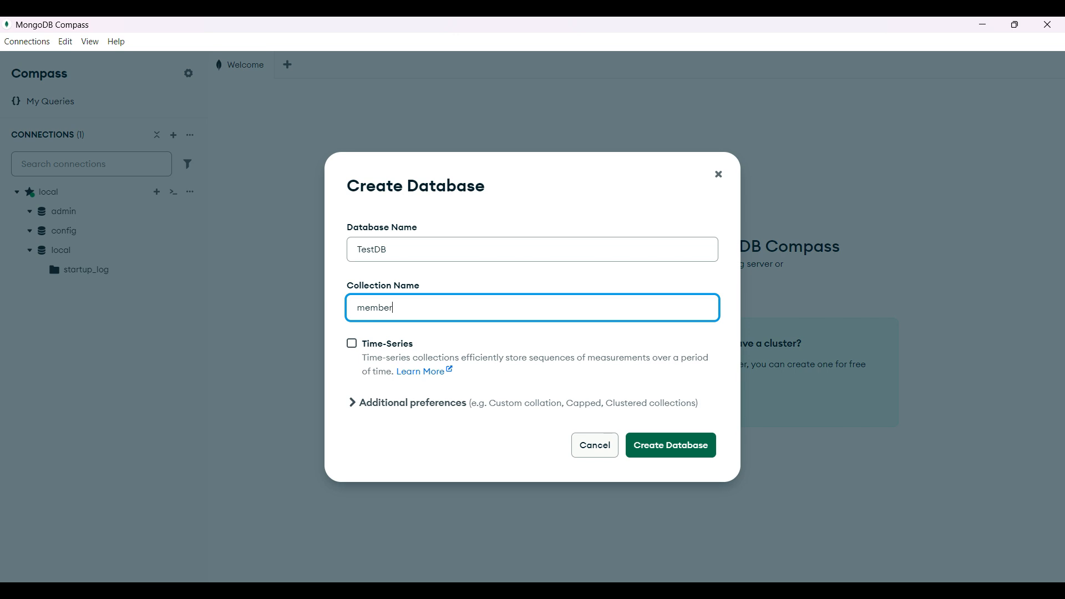
key("Return")
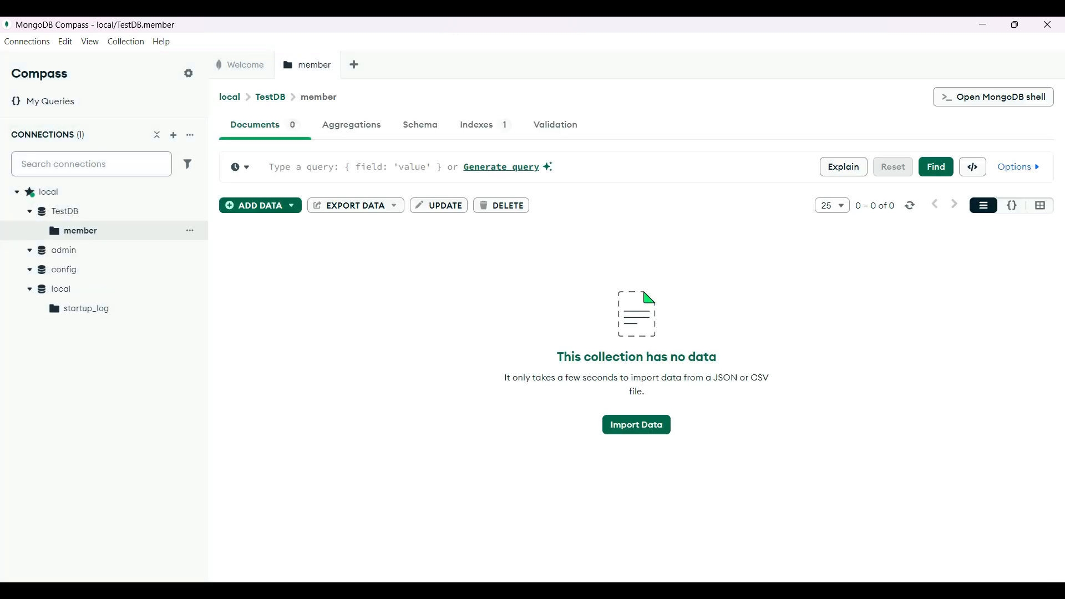
Insert a document into the member collection with a full name, age 30, city New York, hobbies reading, hiking and coding, and an address
left_click(261, 205)
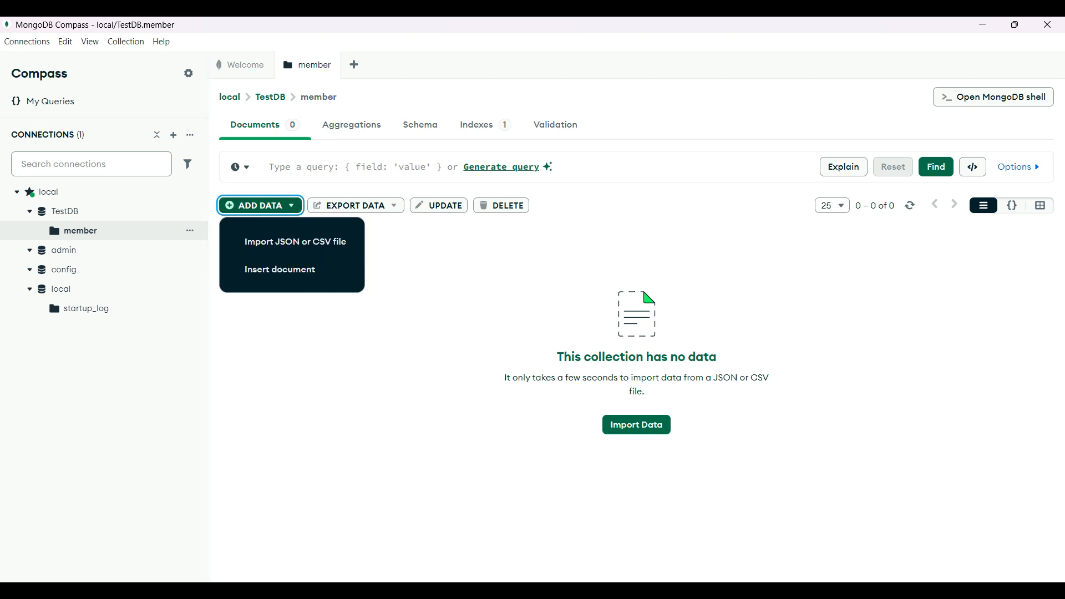
left_click(280, 270)
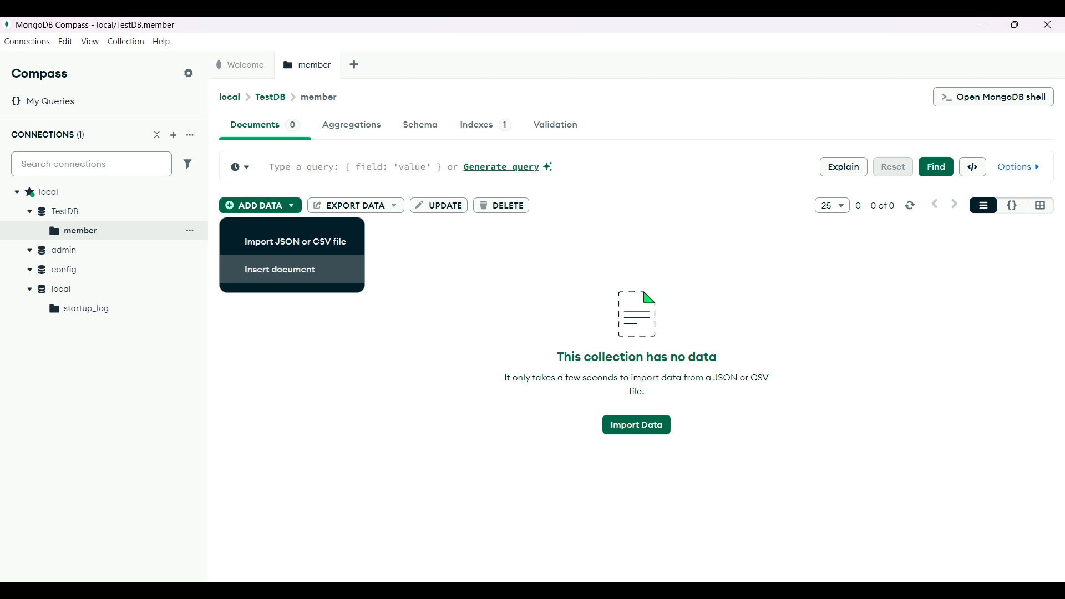
left_click_drag(395, 319, 388, 240)
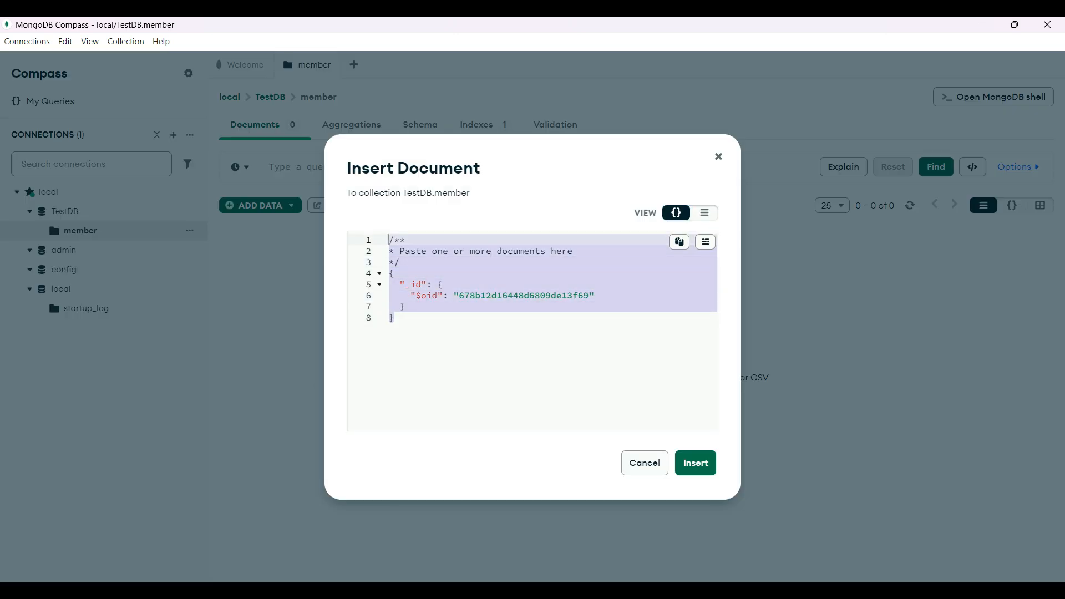
type("{   \"name\": \"John Doe\",   \"age\": 30,   \"city\": \"New York\",   \"hobbies\": [\"reading\", \"hiking\", \"coding\"],   \"address\": {     \"street\": \"123 Main St\",     \"zipcode\": \"10001\"   } }")
left_click(695, 463)
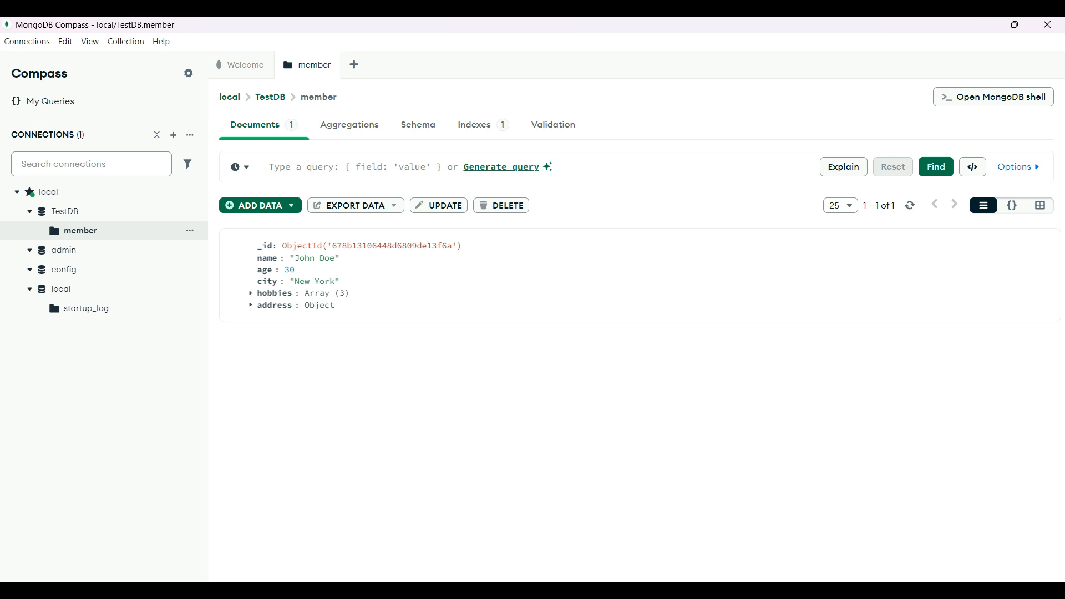
Insert several more member documents at once by pasting a JSON array with names, ages, cities, hobbies and addresses
left_click(260, 206)
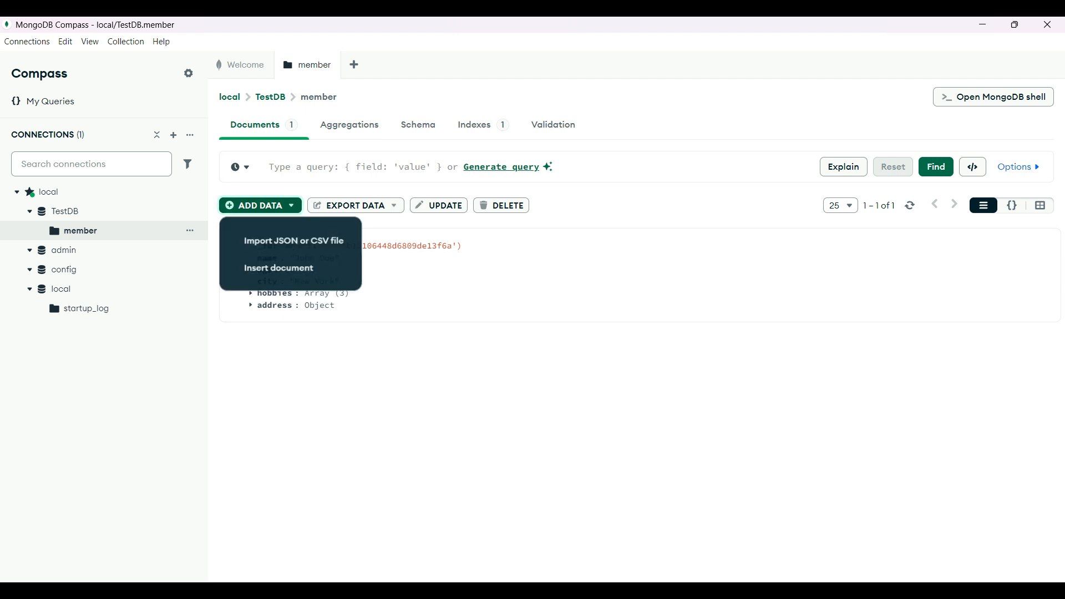
left_click(281, 269)
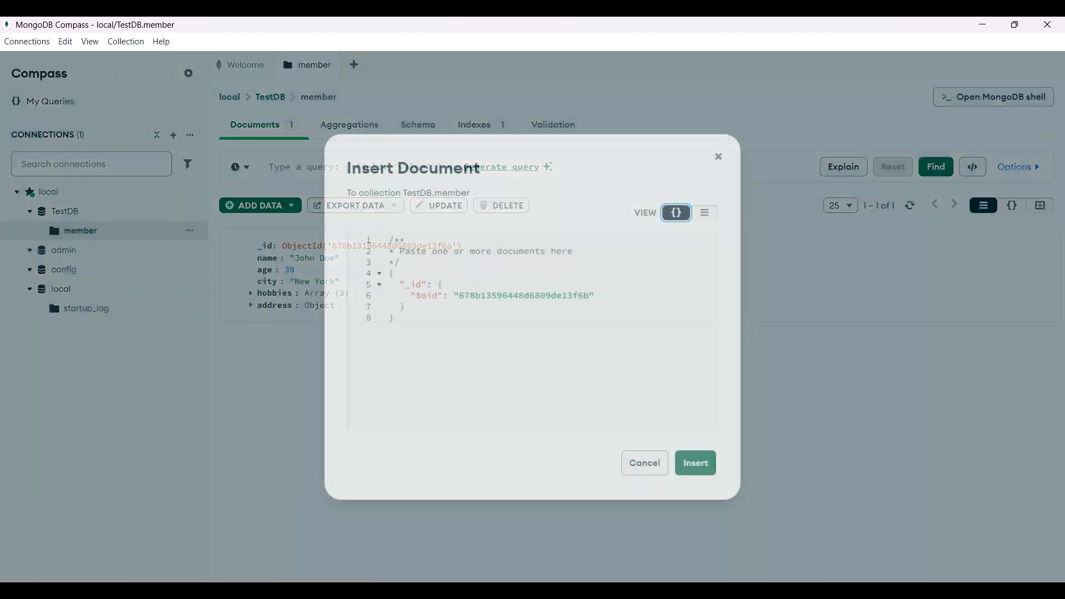
key("ctrl+a")
key("ctrl+v")
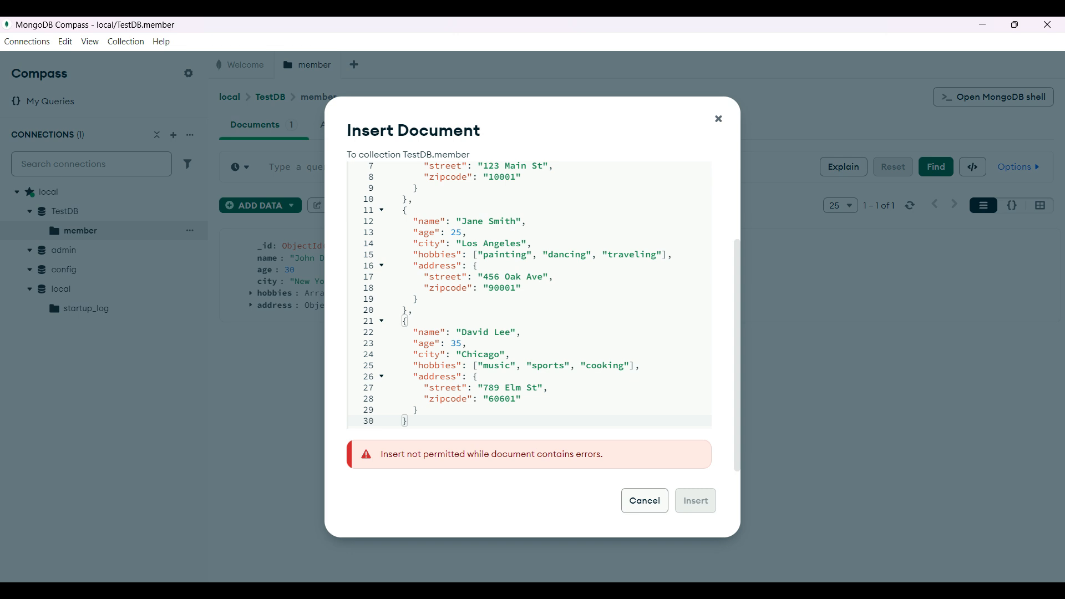
key("Escape")
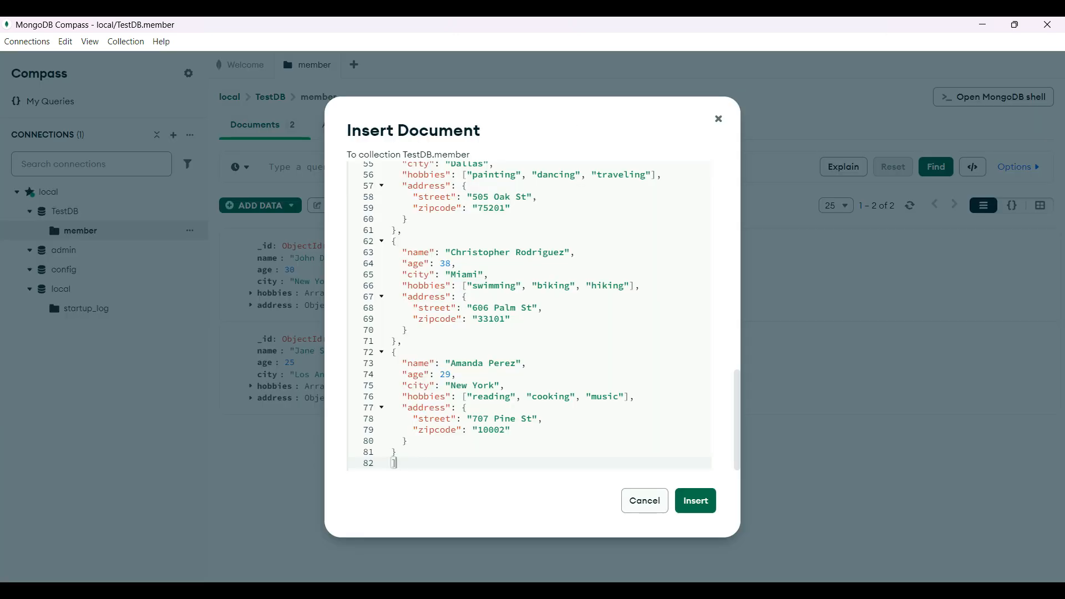
scroll(530, 333, "up", 10)
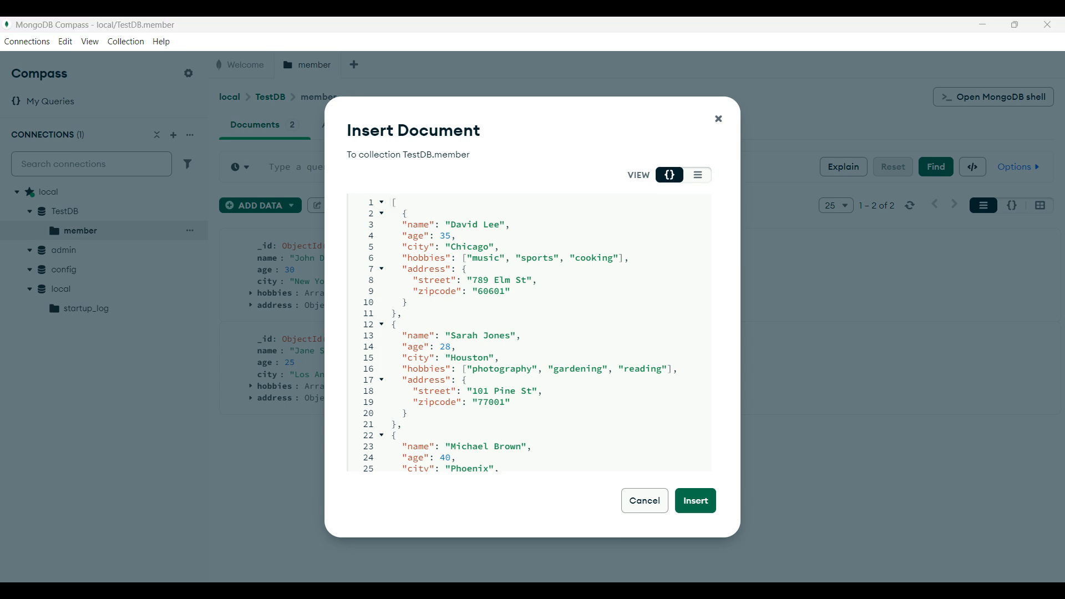
left_click(695, 500)
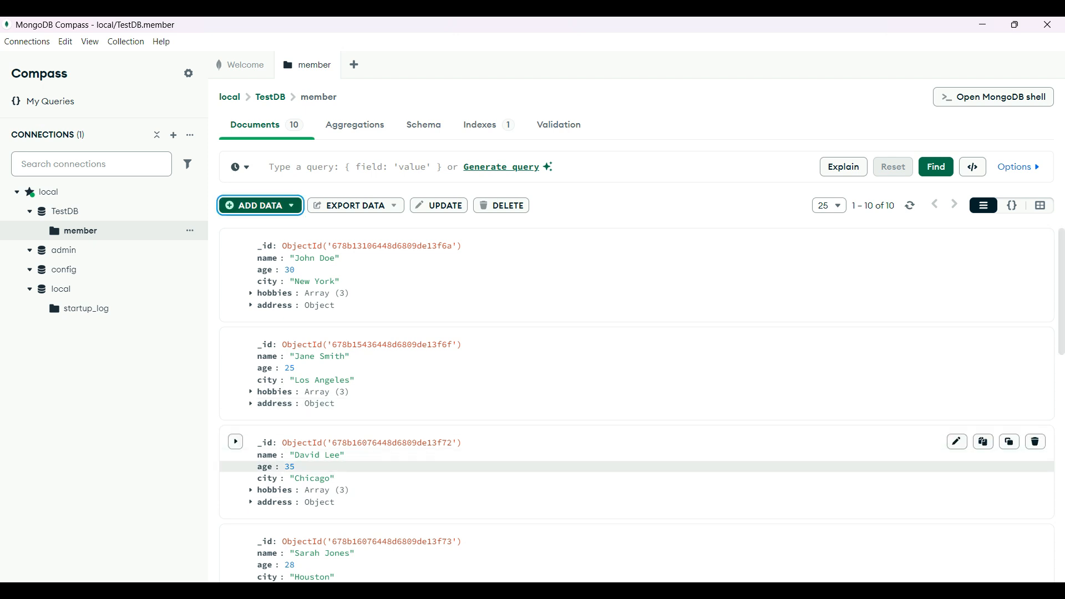
Import document_data.json into the member collection with Stop on errors enabled, and delete the imported duplicate of the first document
key("alt+Tab")
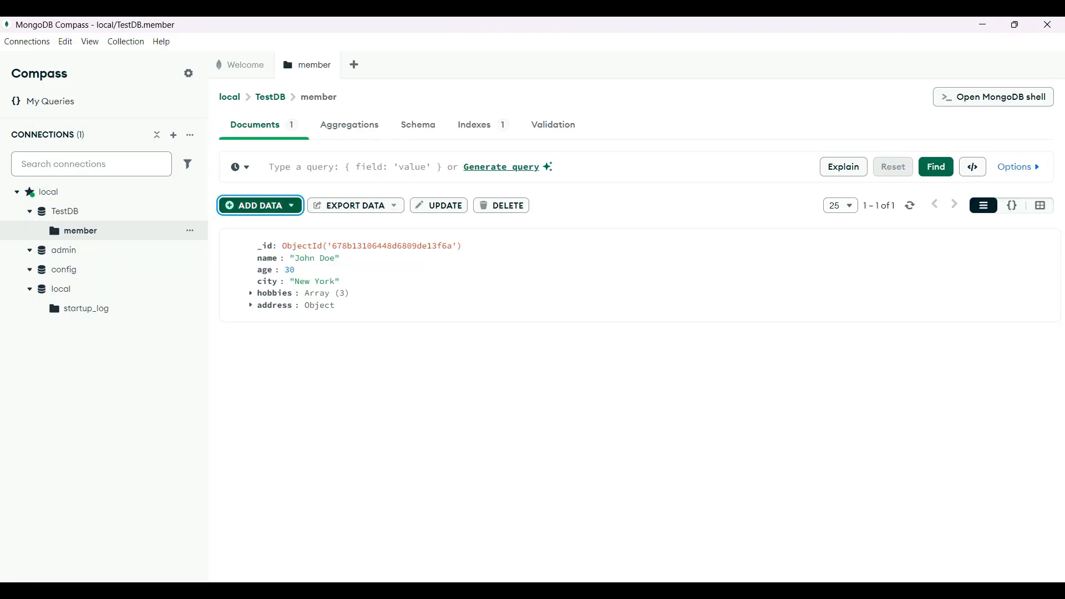
left_click(260, 205)
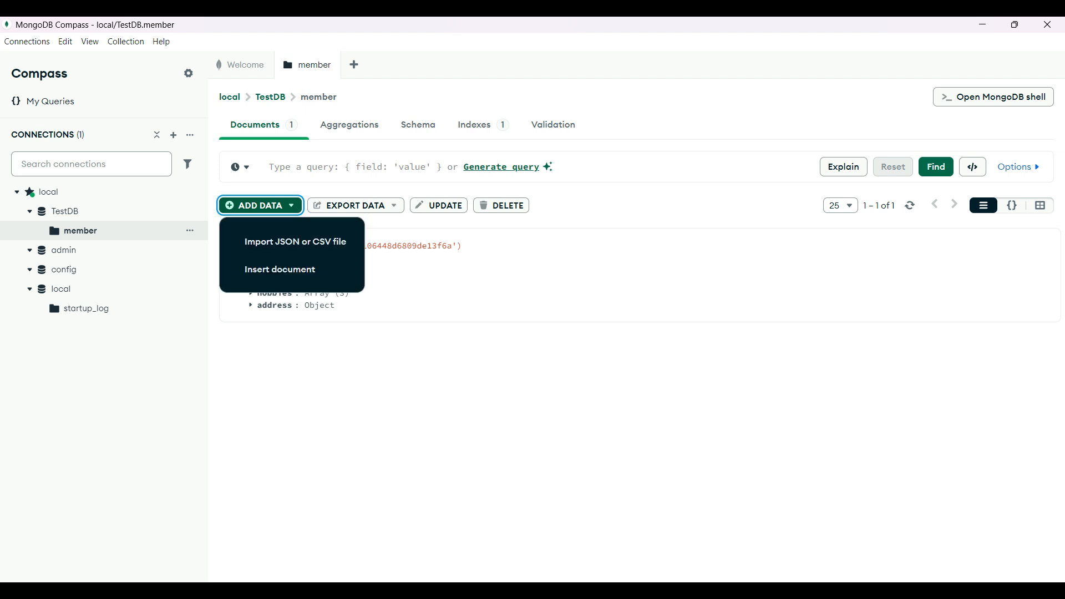
left_click(296, 242)
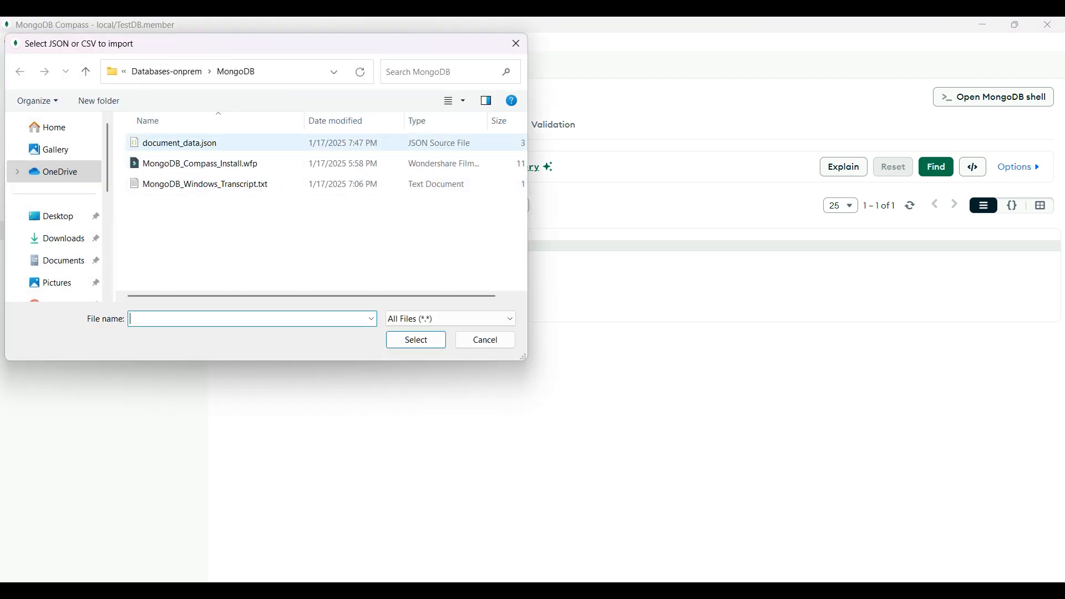
left_click(190, 143)
left_click(417, 340)
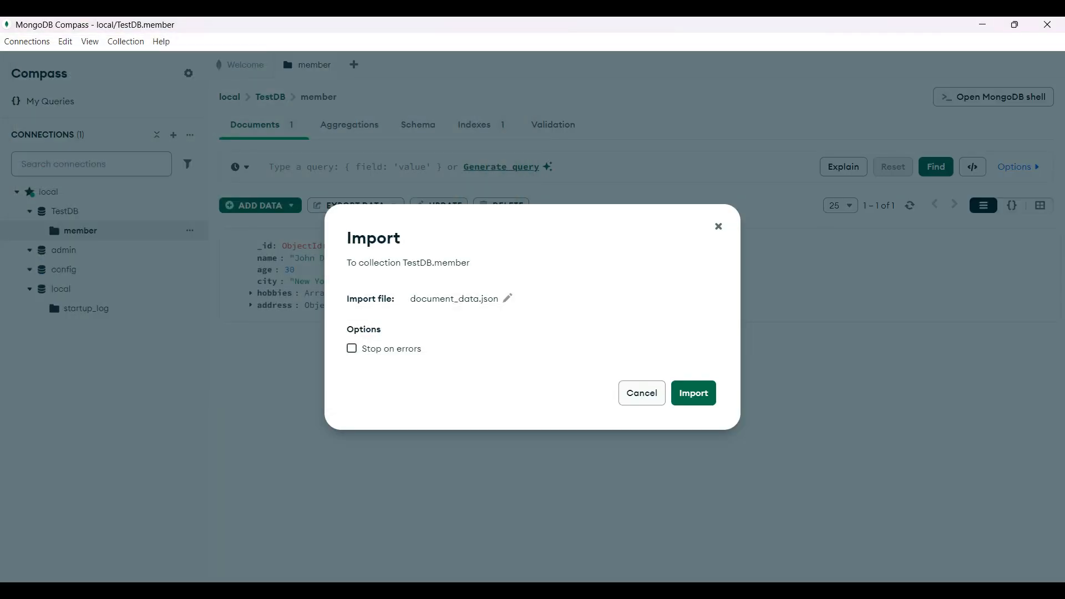
left_click(352, 348)
left_click(693, 393)
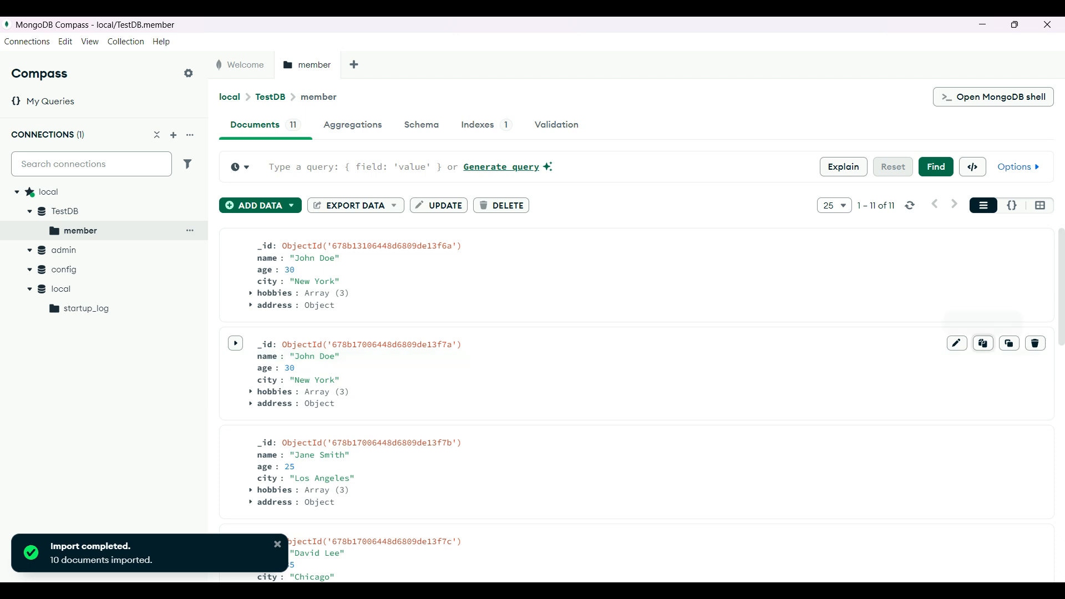
left_click(1036, 343)
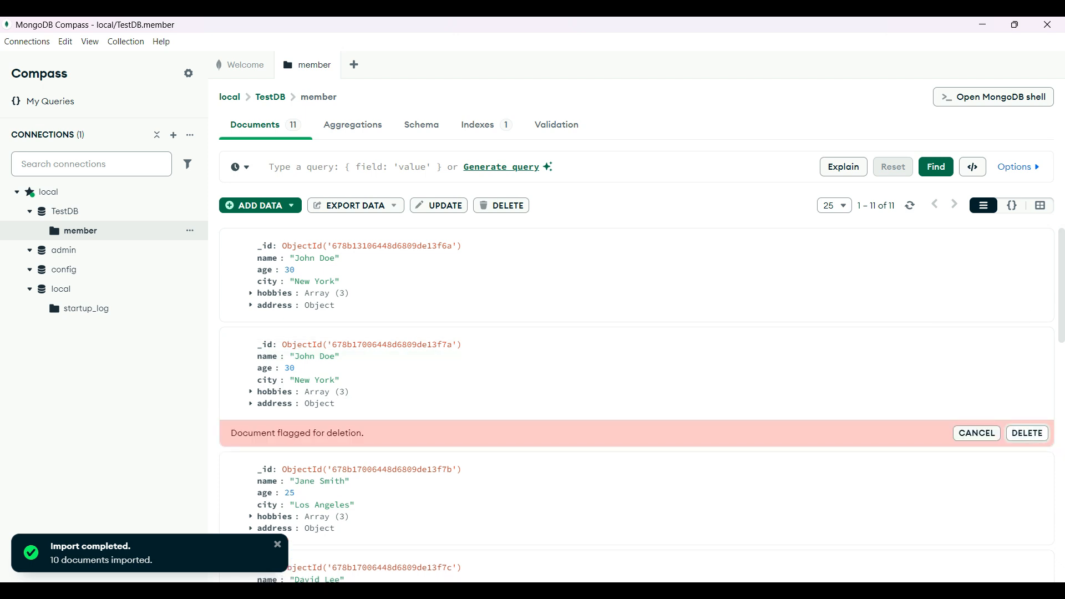
left_click(1027, 433)
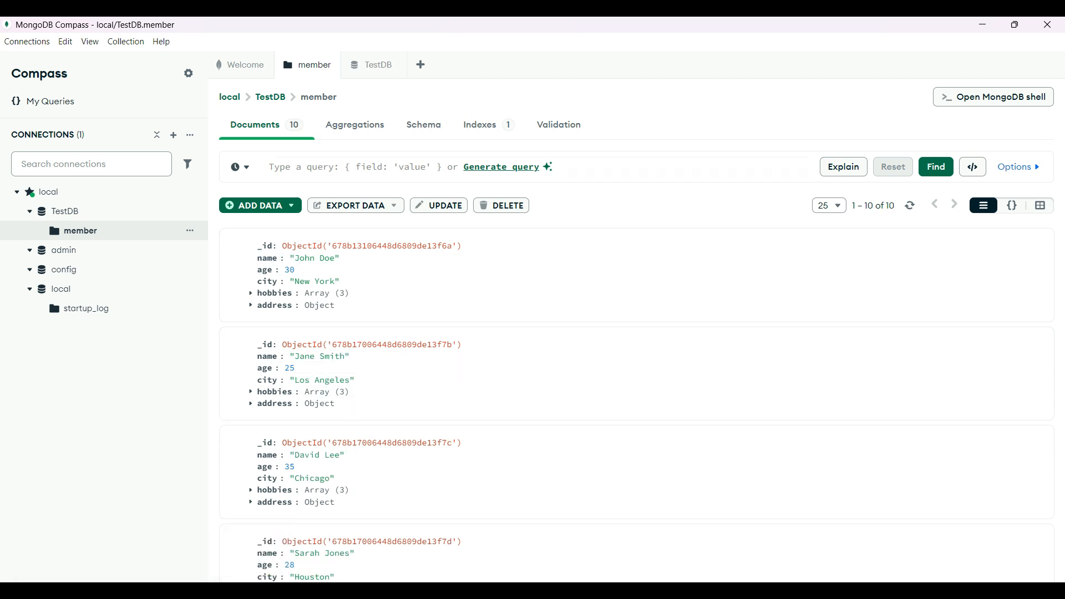
Query the member collection for a document by the member's full name and expand its address and hobbies fields
left_click(488, 166)
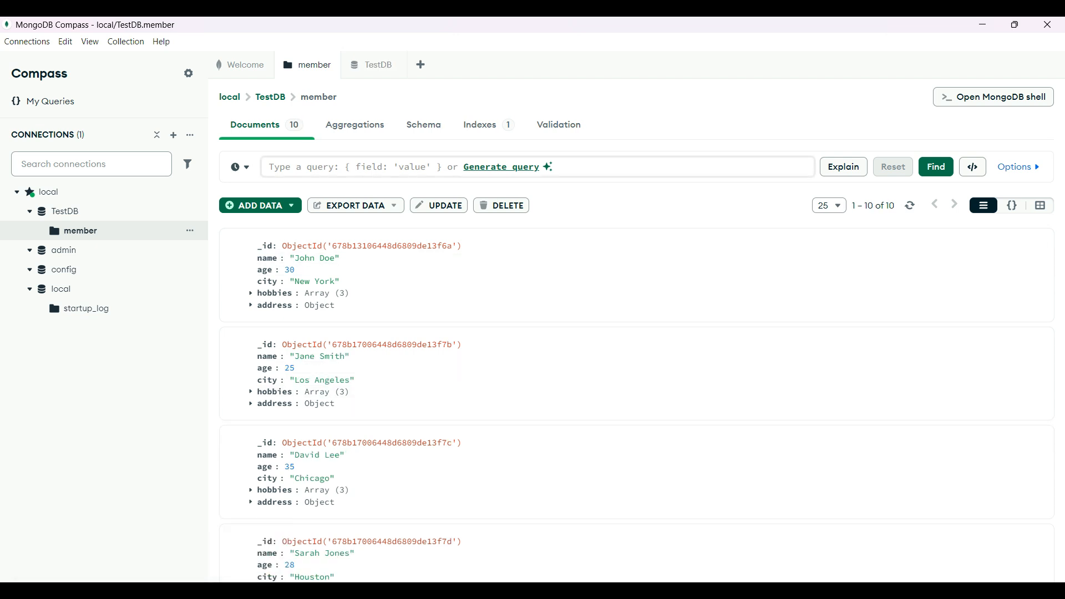
type("{name: \"David Lee")
key("Return")
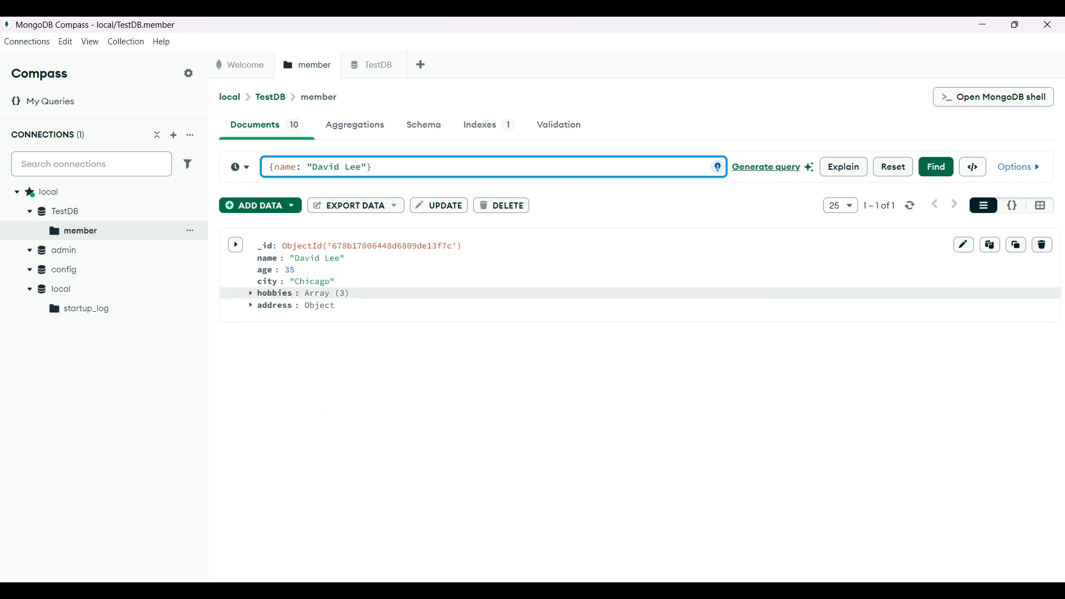
left_click(251, 305)
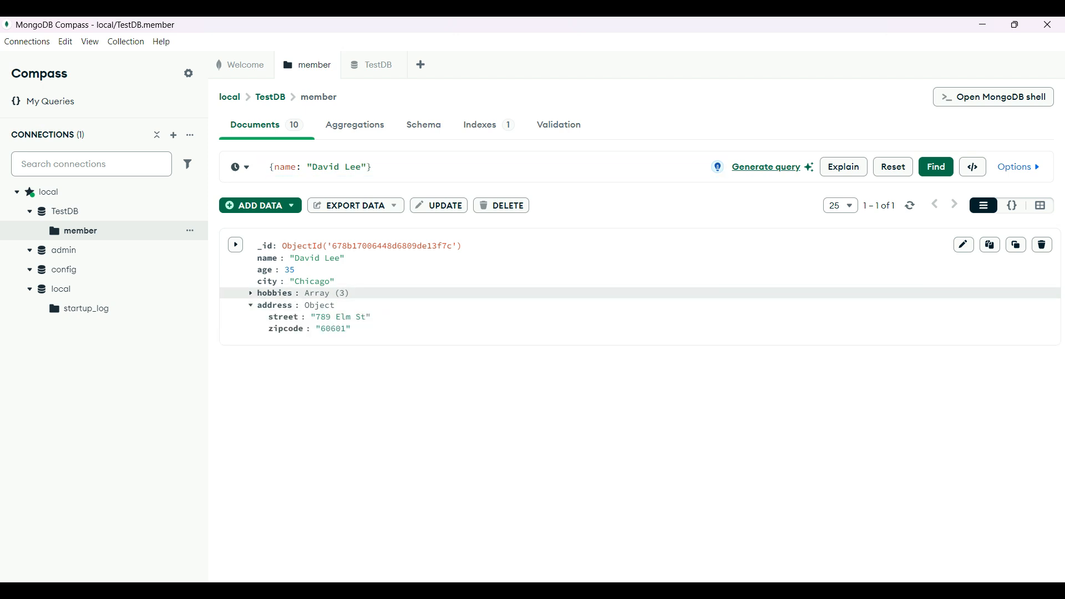
left_click(251, 293)
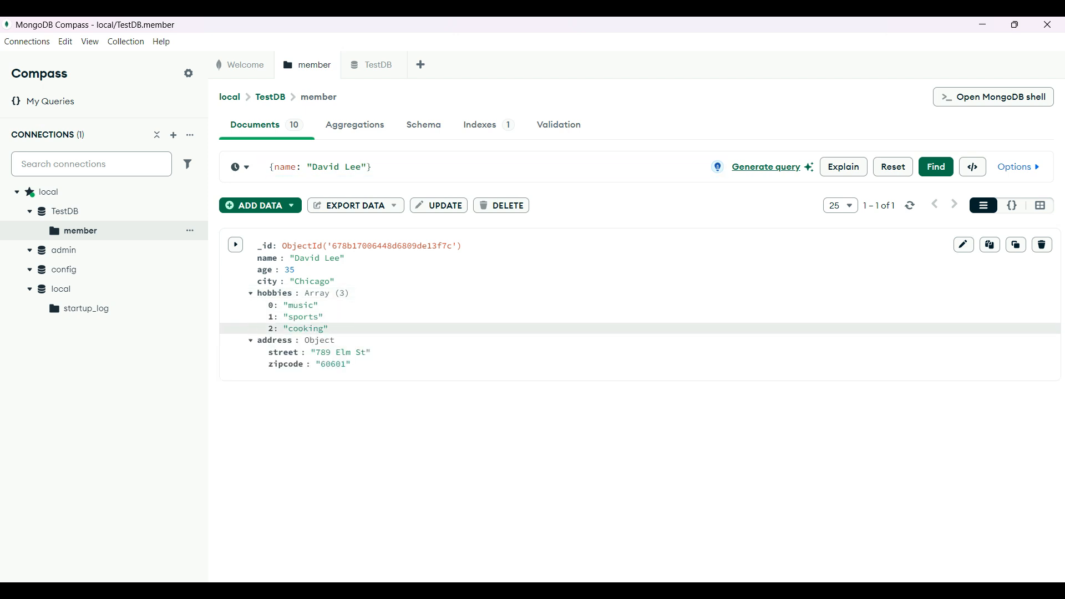
Clear the name filter and list all documents of the member collection again
left_click(333, 167)
key("ctrl+a")
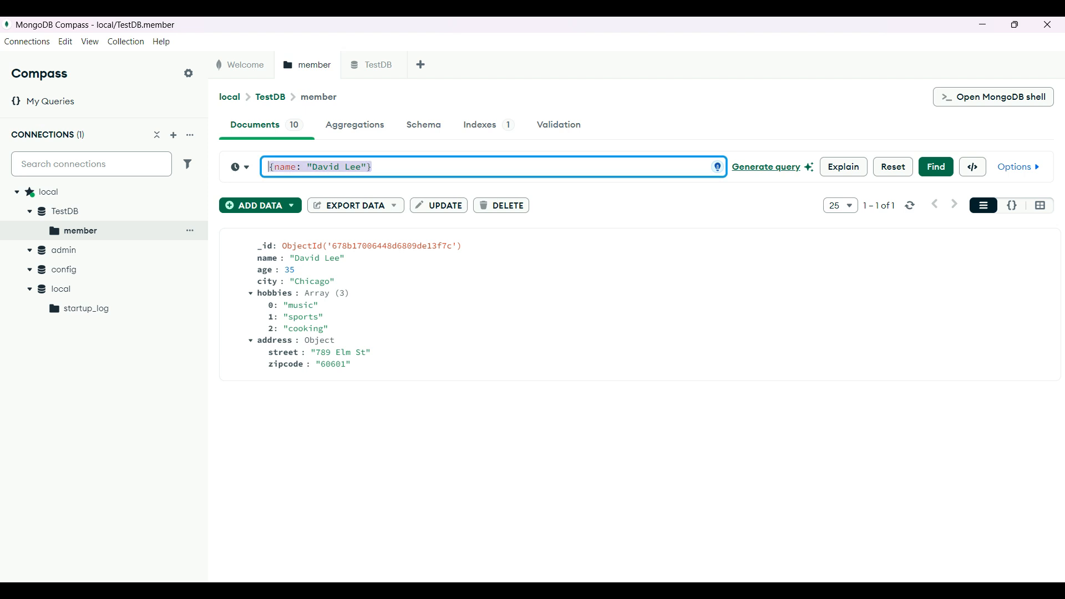
key("BackSpace")
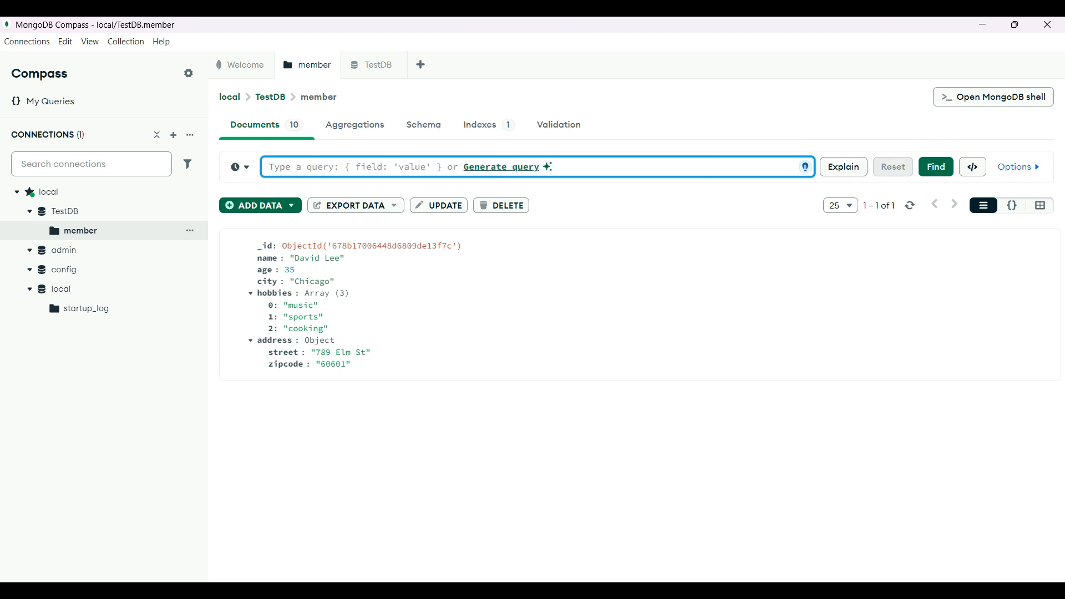
key("Return")
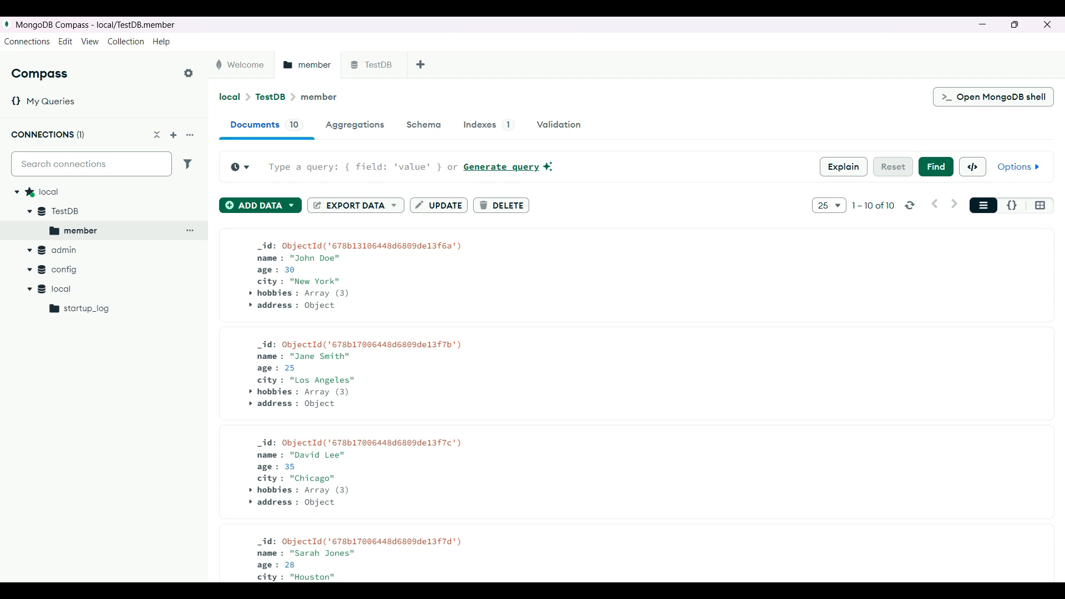
Examine the aggregation, schema, index and validation views of the member collection
left_click(355, 124)
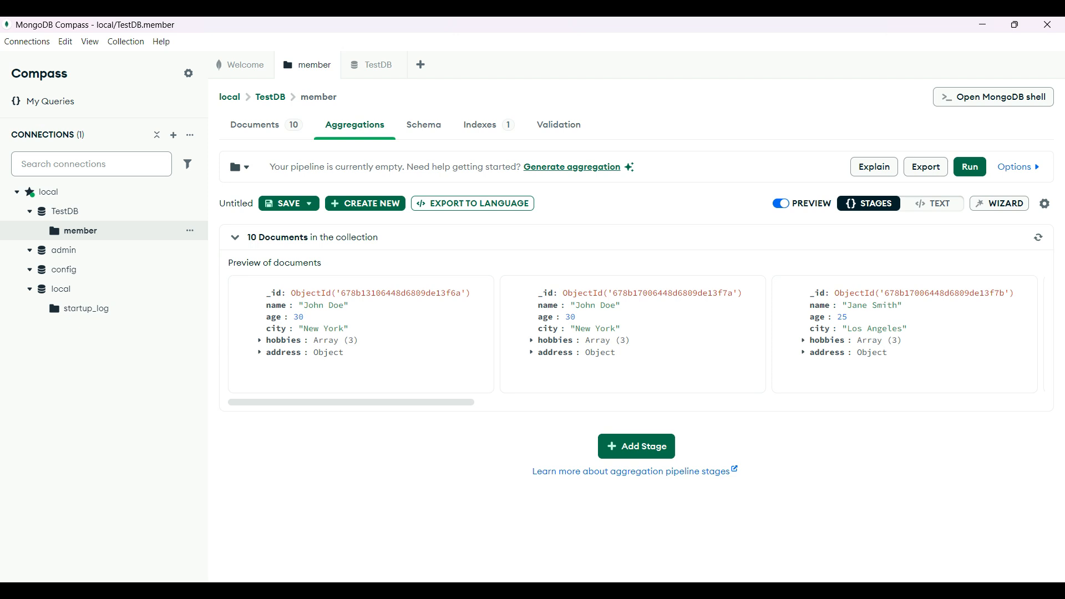
left_click(423, 124)
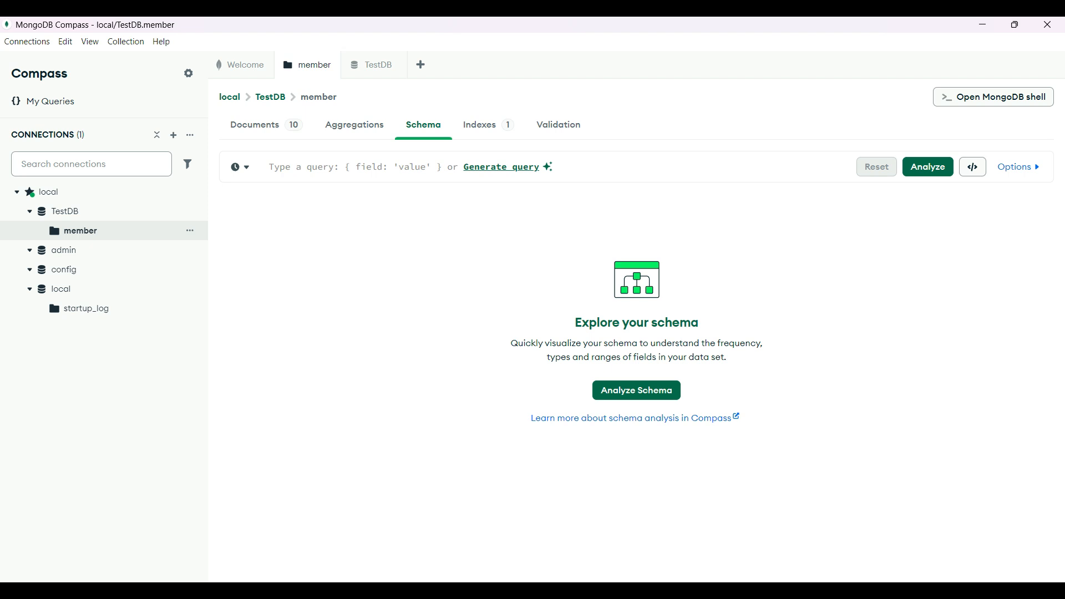
left_click(480, 124)
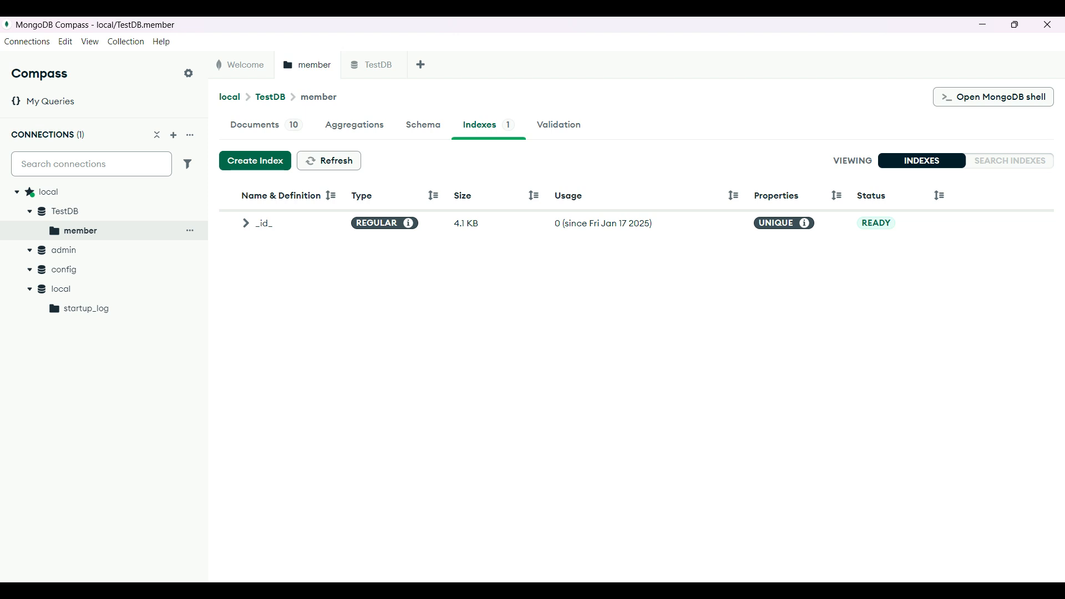
left_click(559, 124)
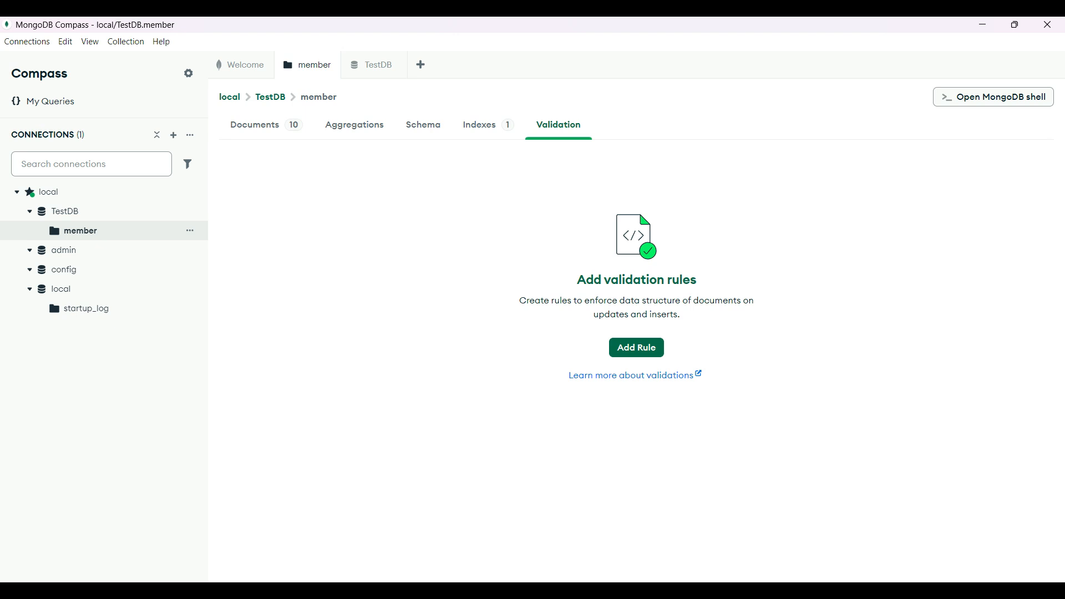
Return to the member documents, filter them with { city: "New York" } and reset the query
left_click(267, 125)
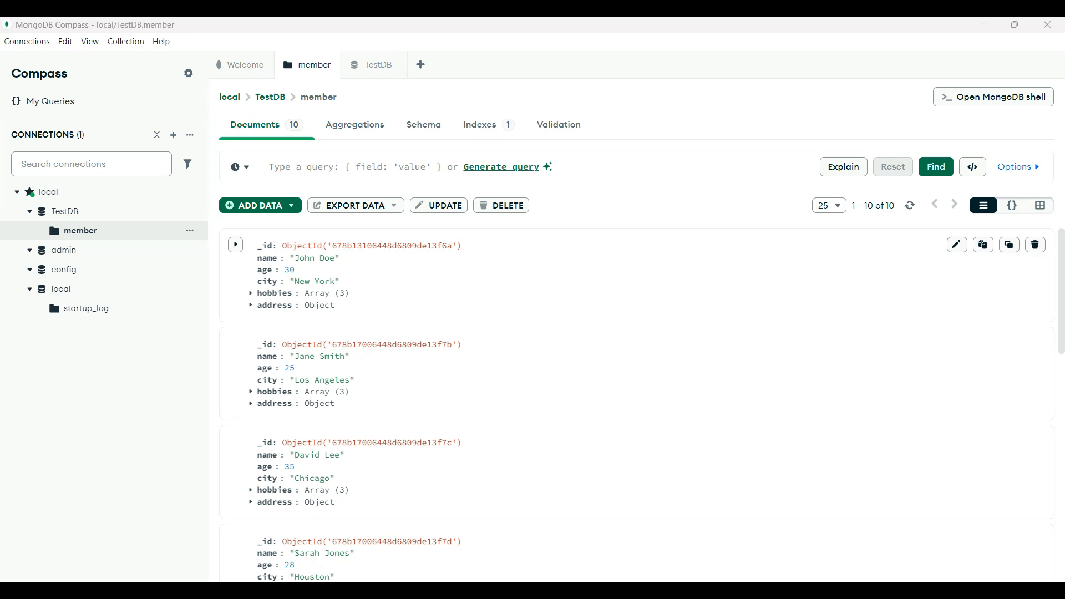
left_click(274, 166)
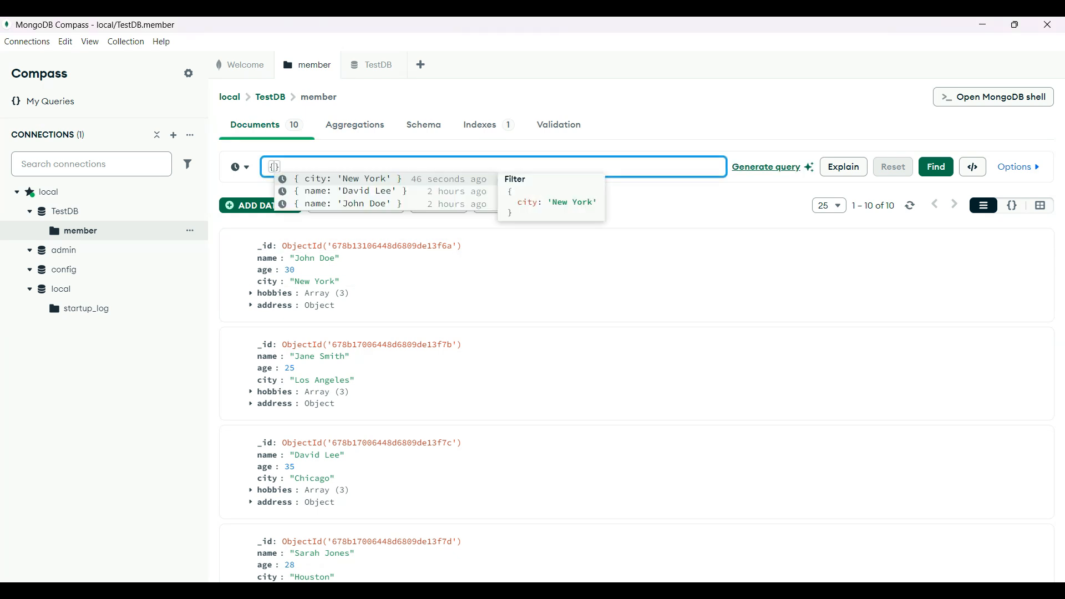
key("Return")
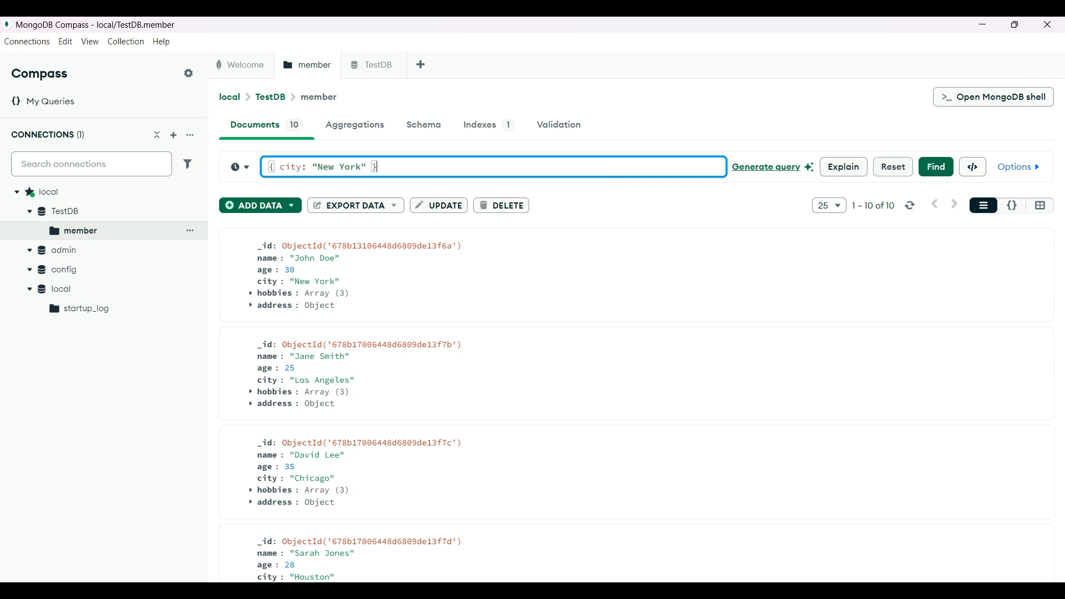
left_click(893, 167)
Query the member documents with $or for city "New York" or age 25
left_click(274, 167)
type("$or: [{\"city\": \"New York\"}, {\"age\":25} ]")
key("Return")
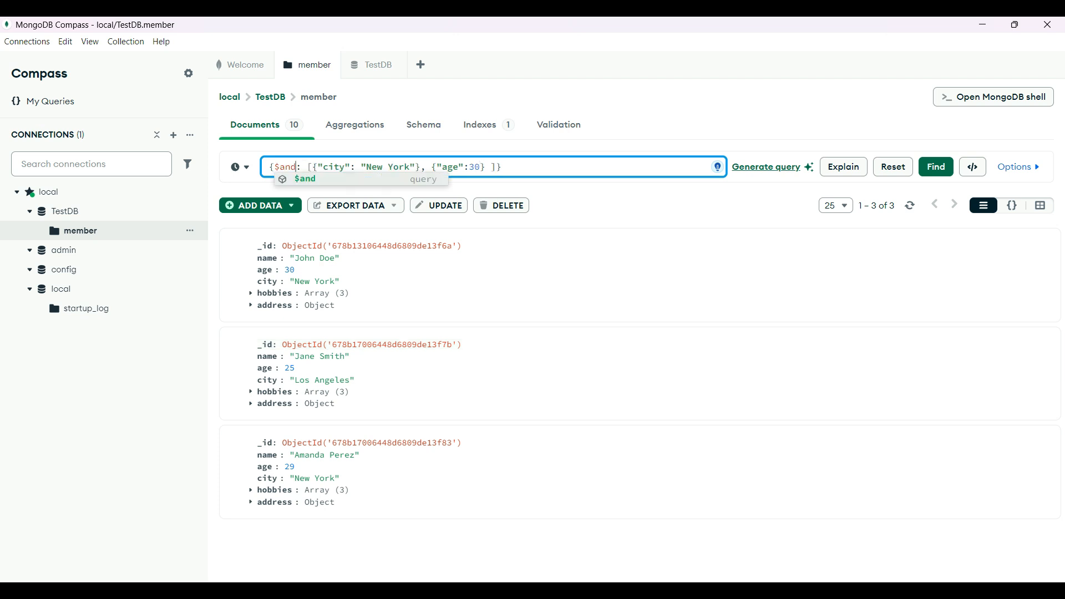
Query the member documents with $and for city "New York" and age 30, and with $not and $eq to exclude one member's name
left_click(502, 167)
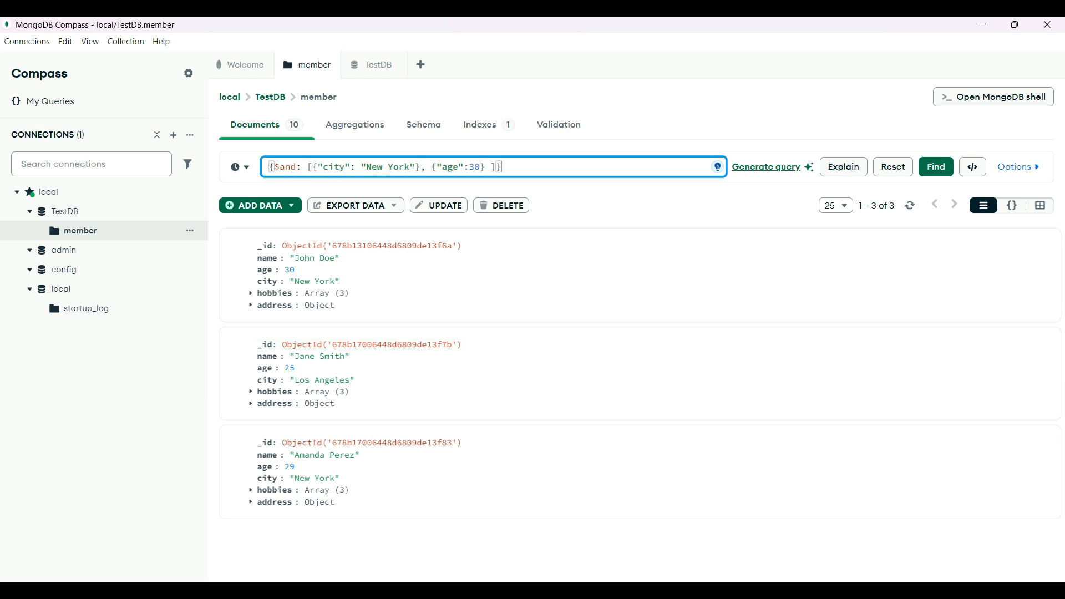
left_click(936, 166)
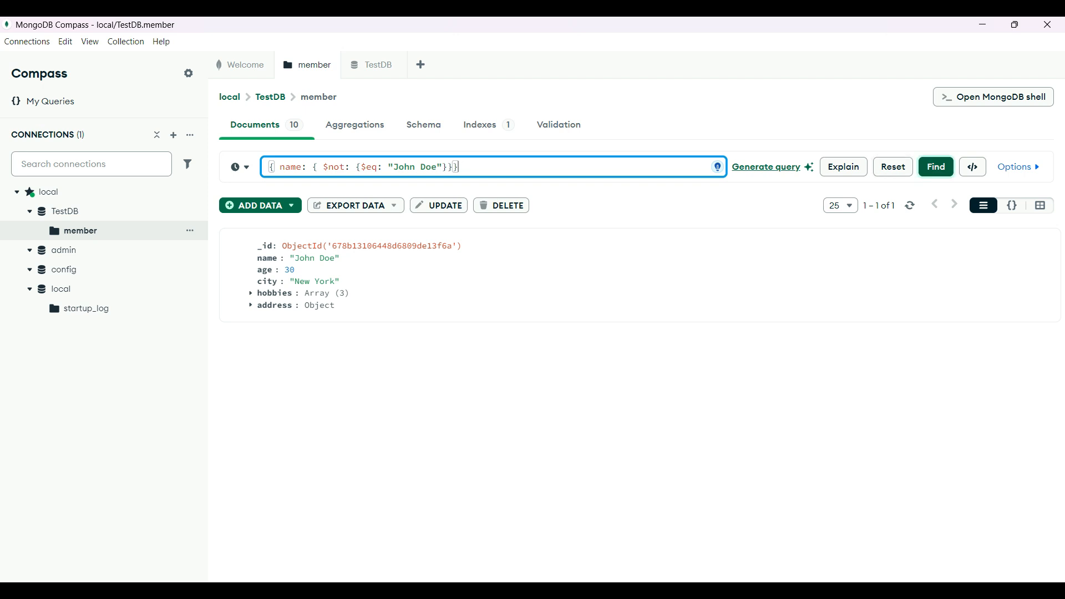
left_click(936, 166)
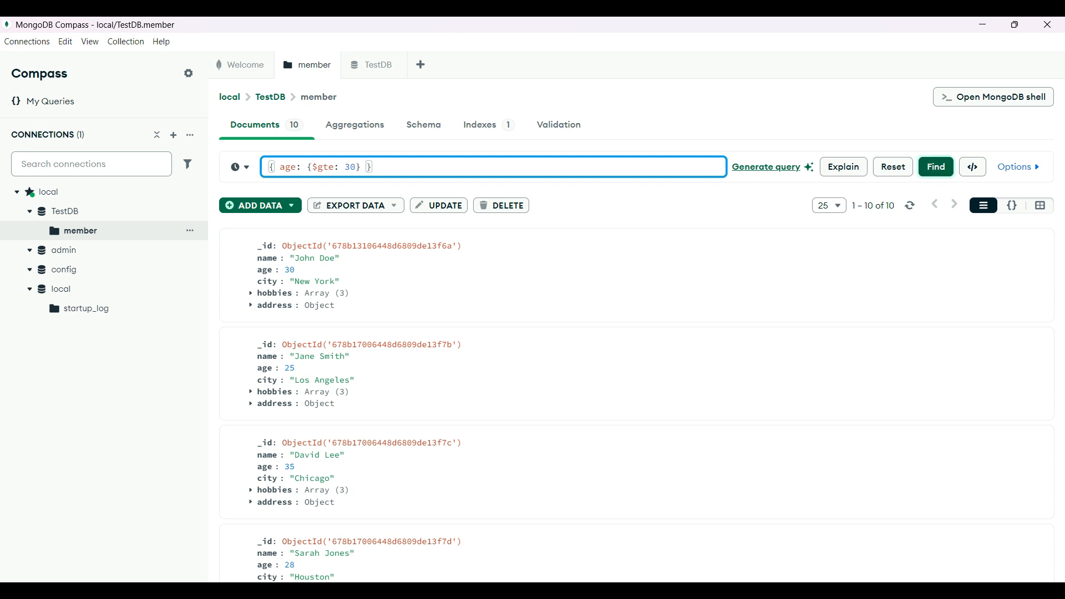
Query the member documents with { age: {$gte: 30} } and look through the matching documents
left_click(936, 166)
scroll(637, 405, "down", 3)
scroll(637, 405, "up", 3)
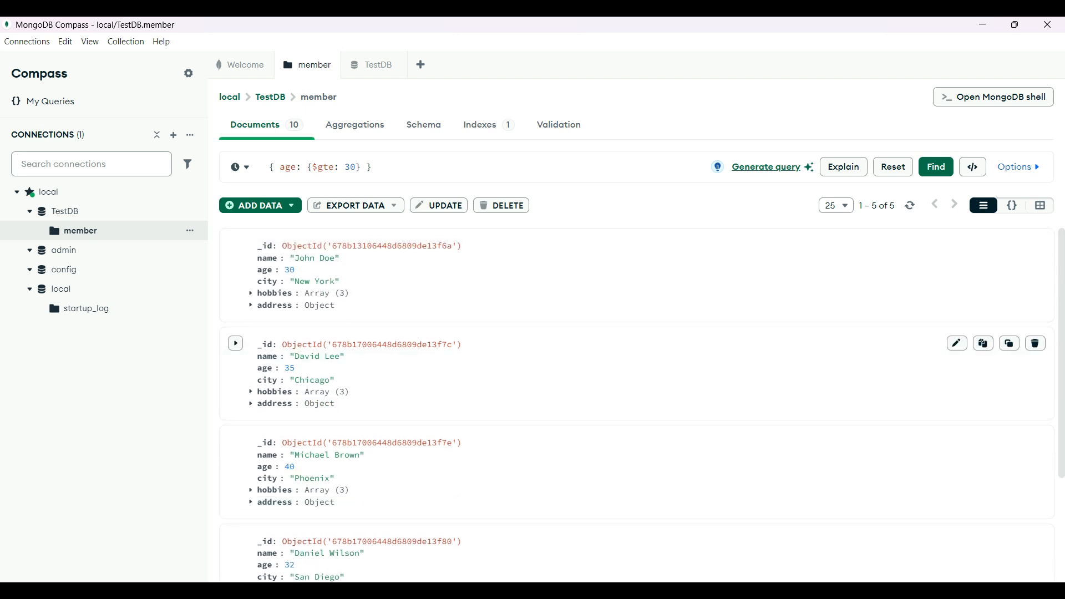
Open the MongoDB shell for TestDB and list all member documents with db["member"].find()
left_click(65, 211)
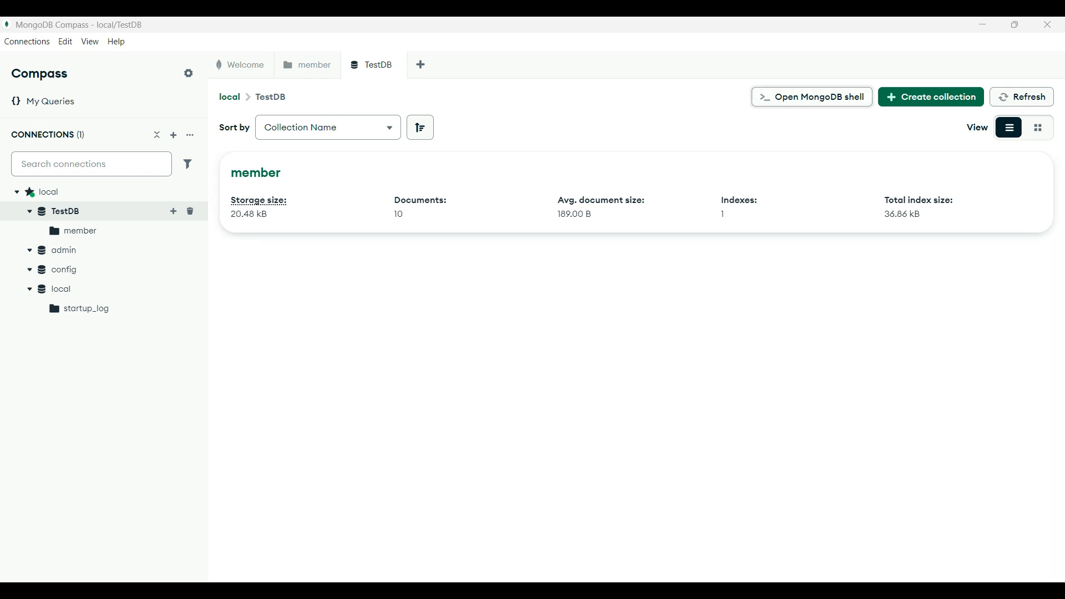
left_click(811, 96)
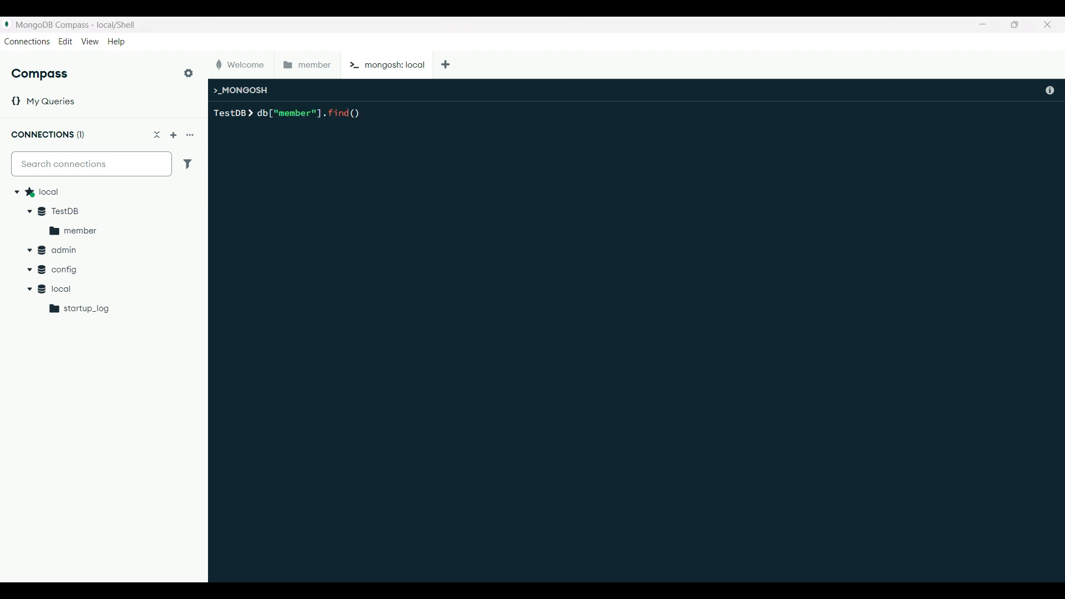
key("Return")
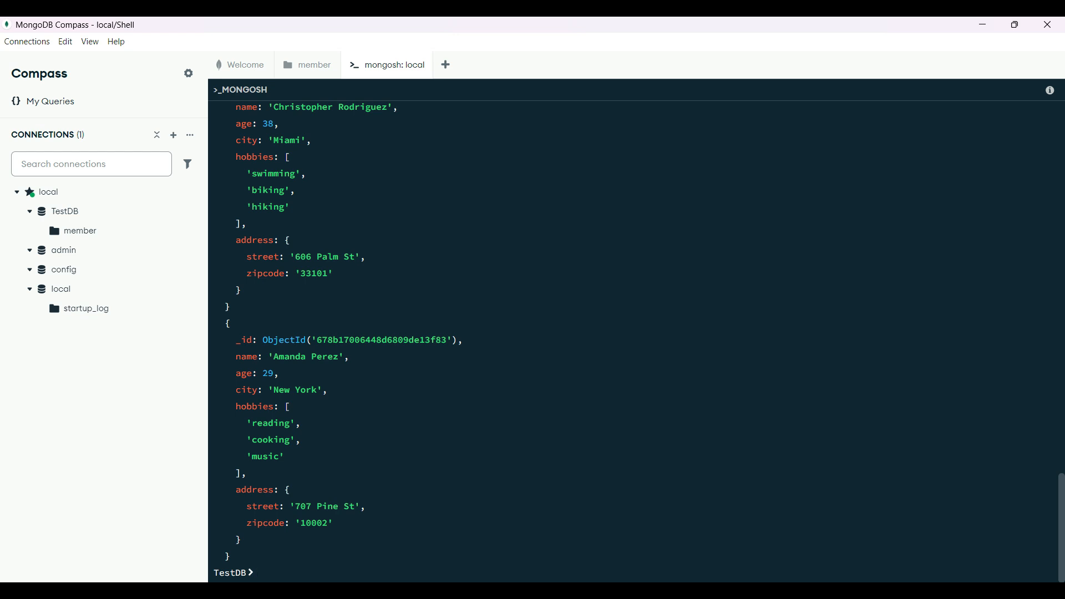
Try the clear command in the shell, and empty the shell output with cls
type("clear")
key("Return")
type("cls")
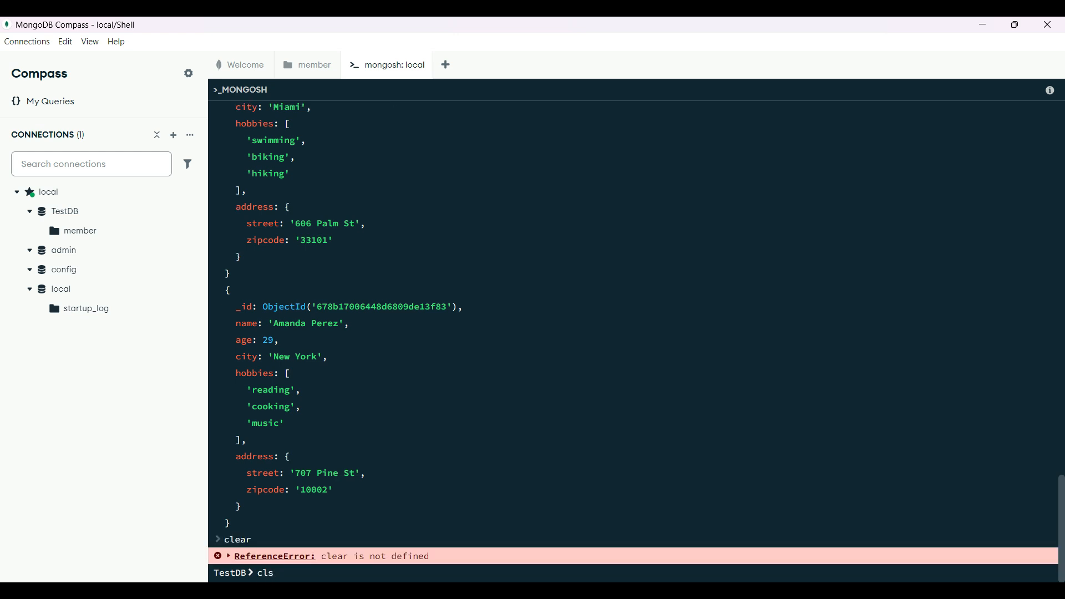
key("Return")
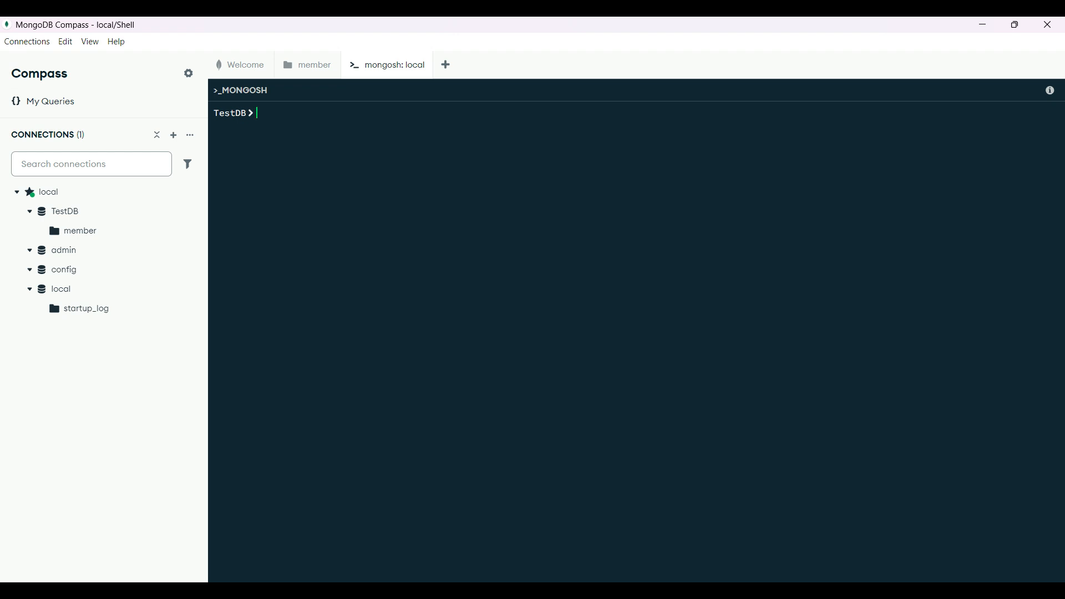
Switch the shell to the admin database and create user sys_admin with its password and the readWrite role on TestDB
left_click(65, 42)
left_click(78, 156)
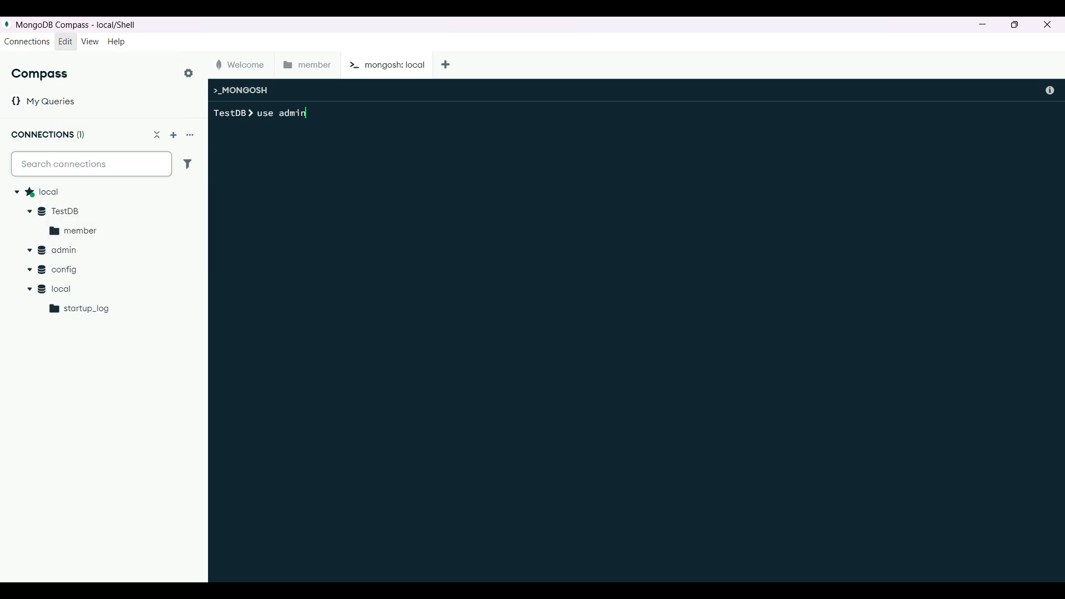
key("Return")
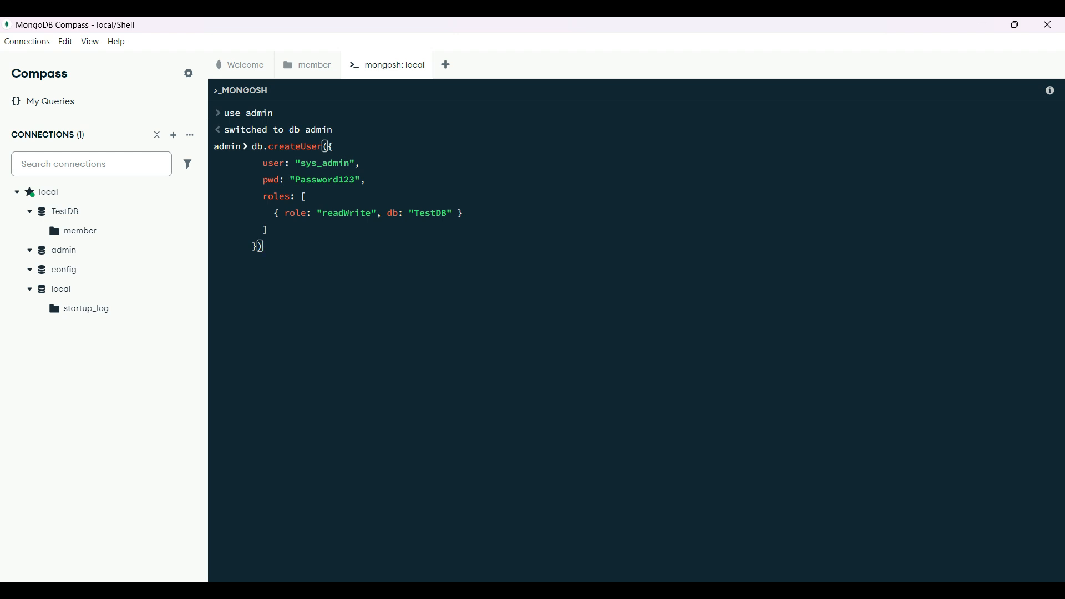
key("Return")
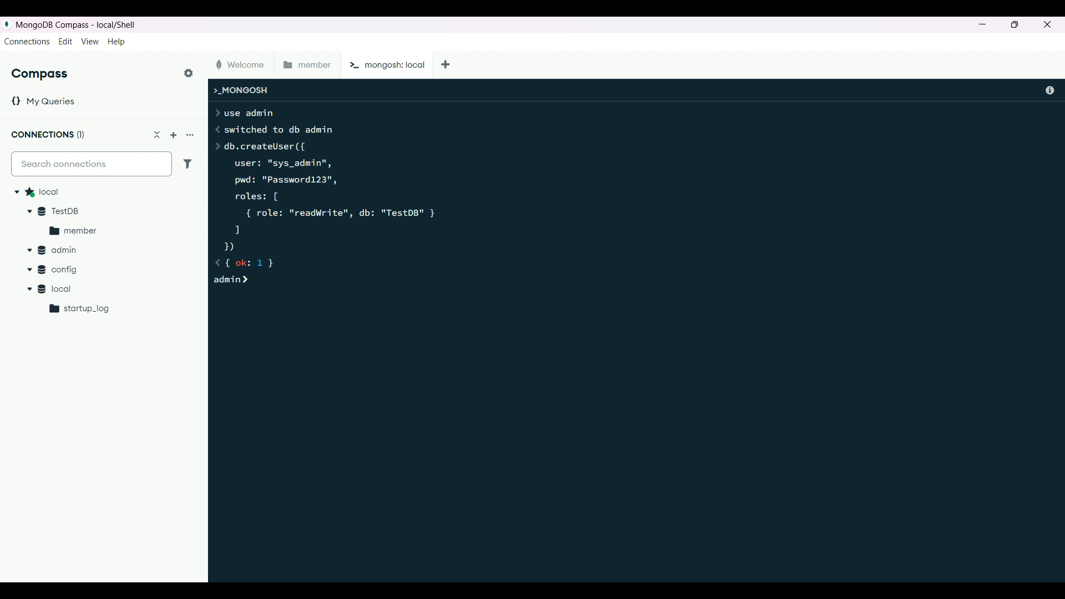
List the admin database's users with db.getUsers() and with show users
type("db.getUsers()")
key("Return")
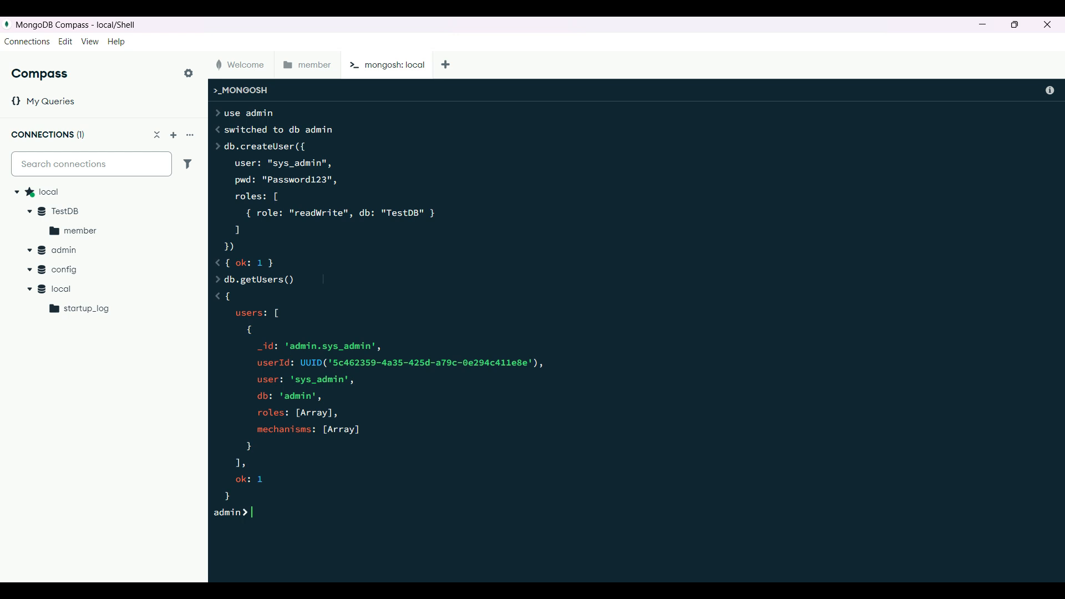
type("show users")
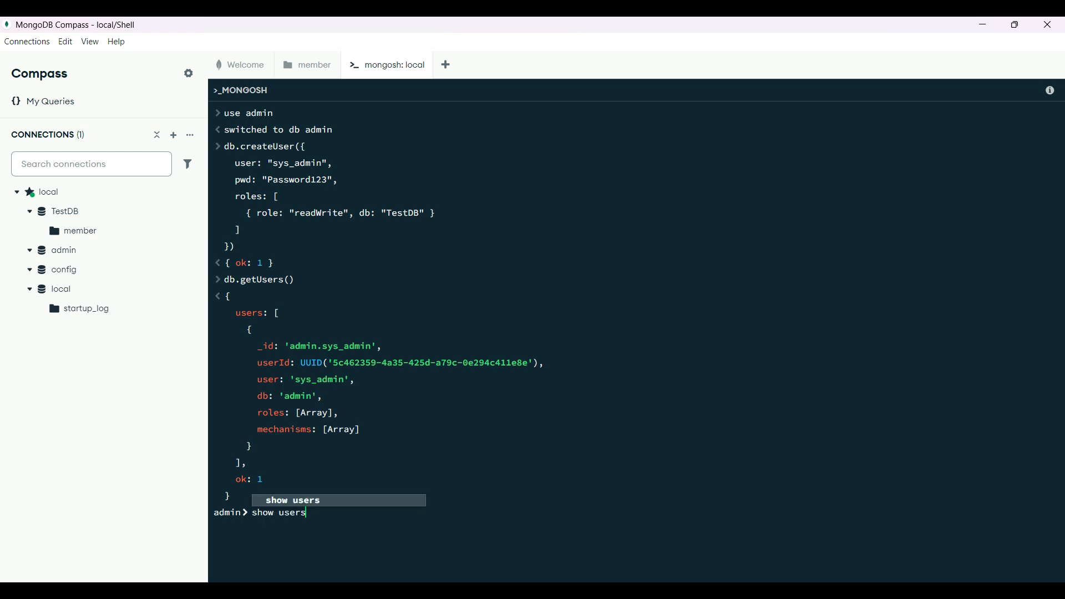
key("Return")
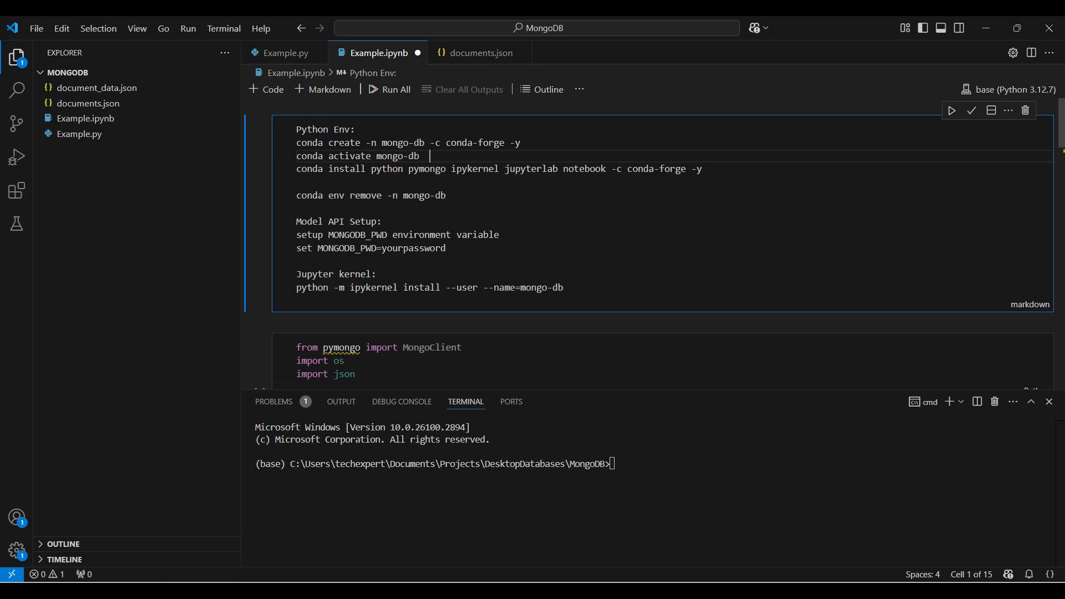
In Visual Studio Code, run the notebook's three conda commands in the terminal to create, activate and fill the mongo-db environment
key("Down")
key("Up")
left_click_drag(296, 143, 301, 183)
left_click(611, 464)
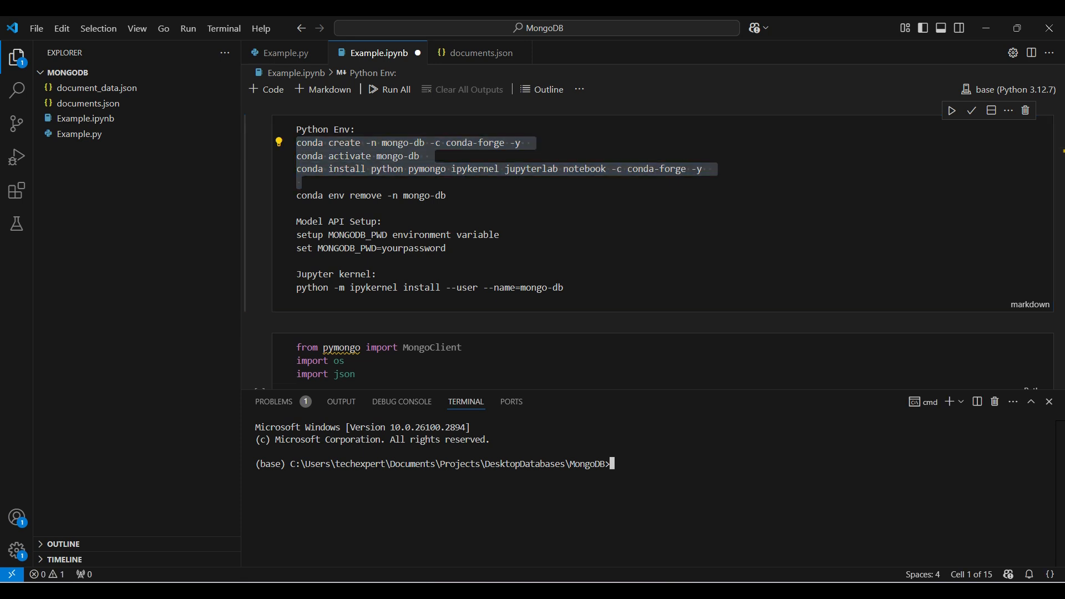
key("ctrl+v")
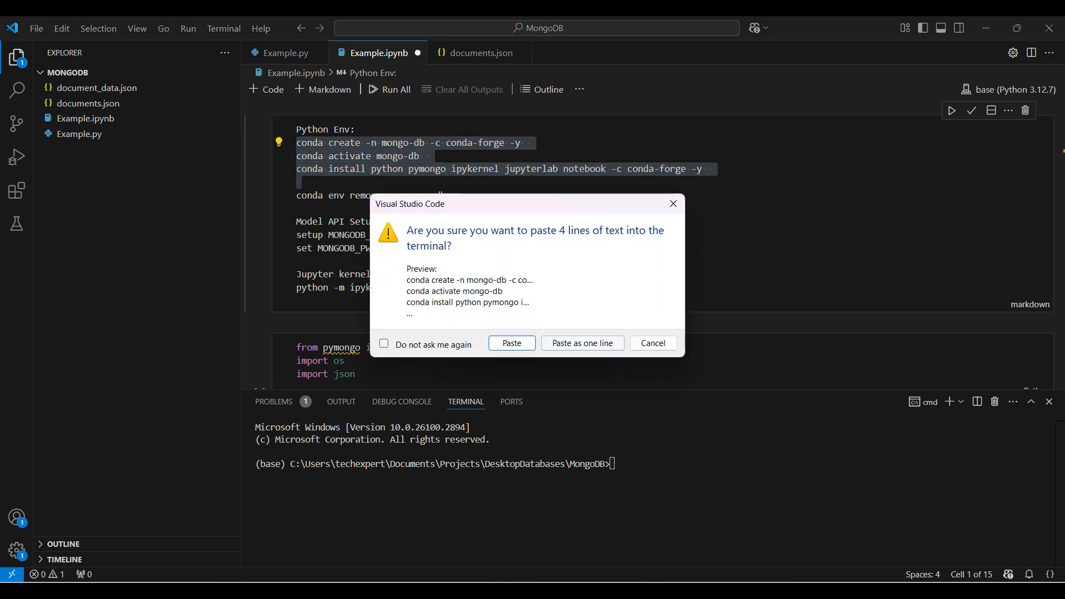
key("Return")
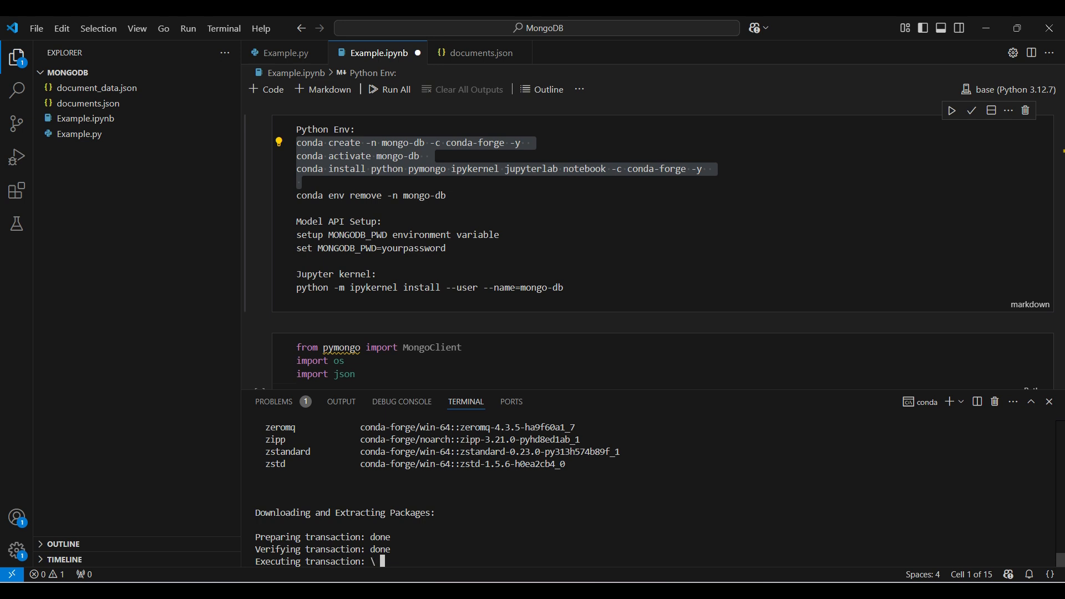
Register the environment as a Jupyter kernel with python -m ipykernel install --user --name=mongo-db
left_click(393, 222)
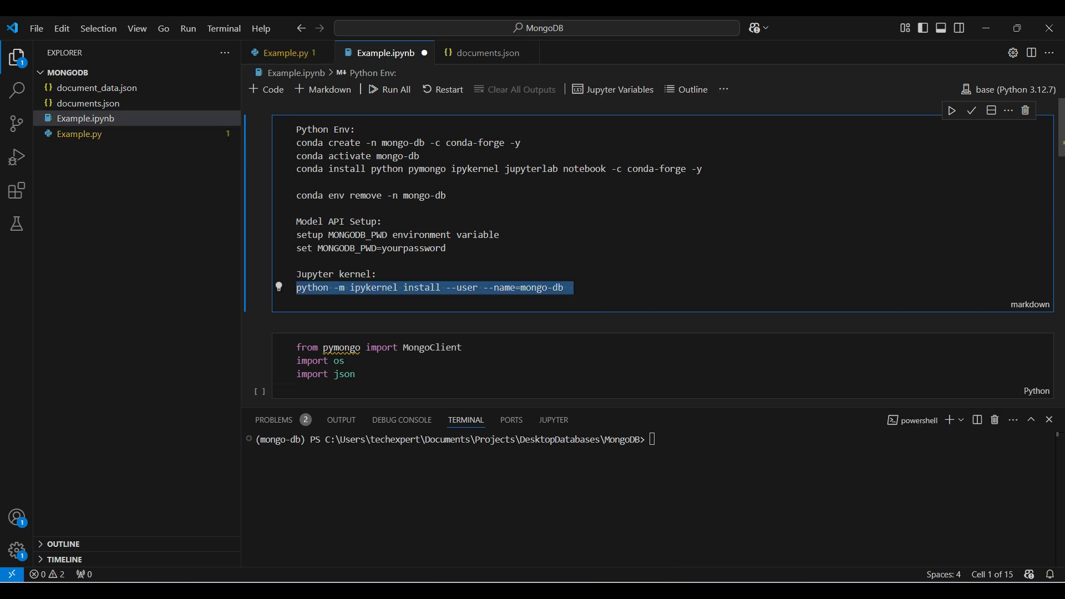
key("ctrl+grave")
type("python -m ipykernel install --user --name=mongo-db")
key("Return")
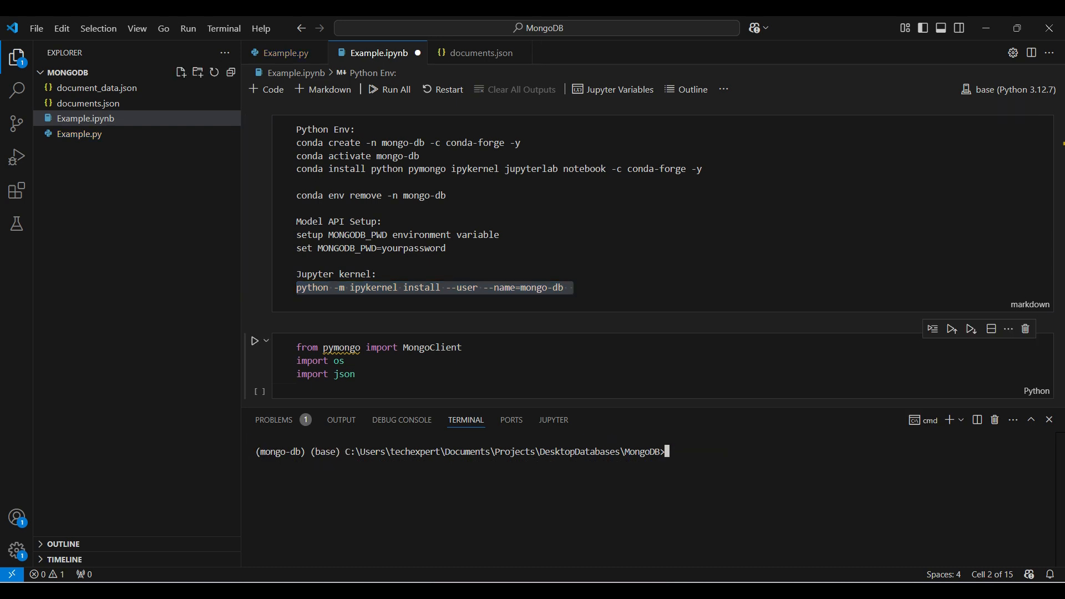
Change the kernel of Example.ipynb to the Jupyter kernel mongo-db (Python 3.13.1)
left_click(1009, 89)
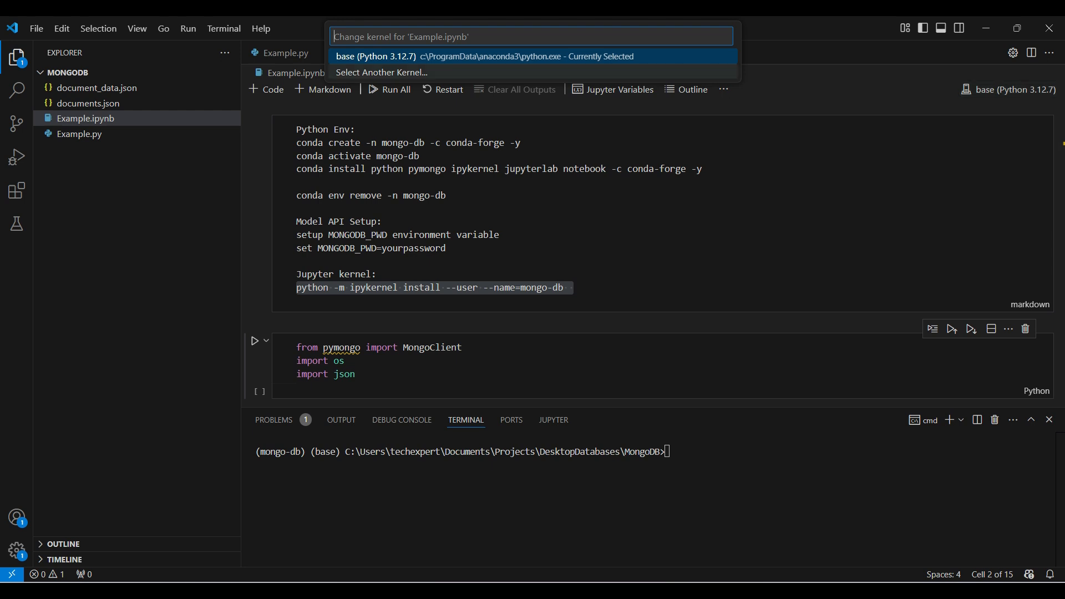
key("Down")
key("Return")
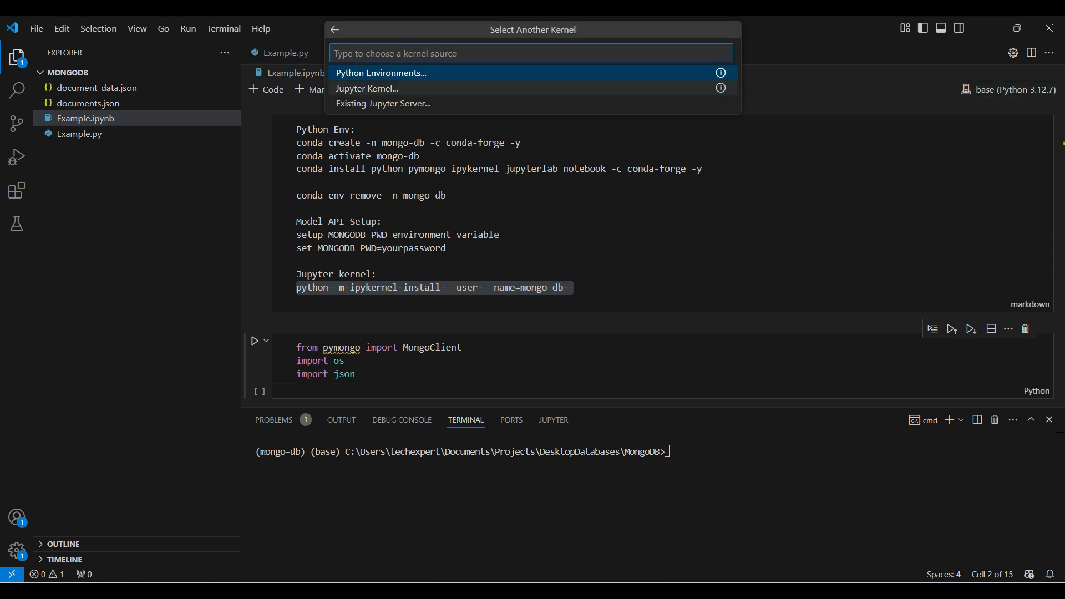
key("Return")
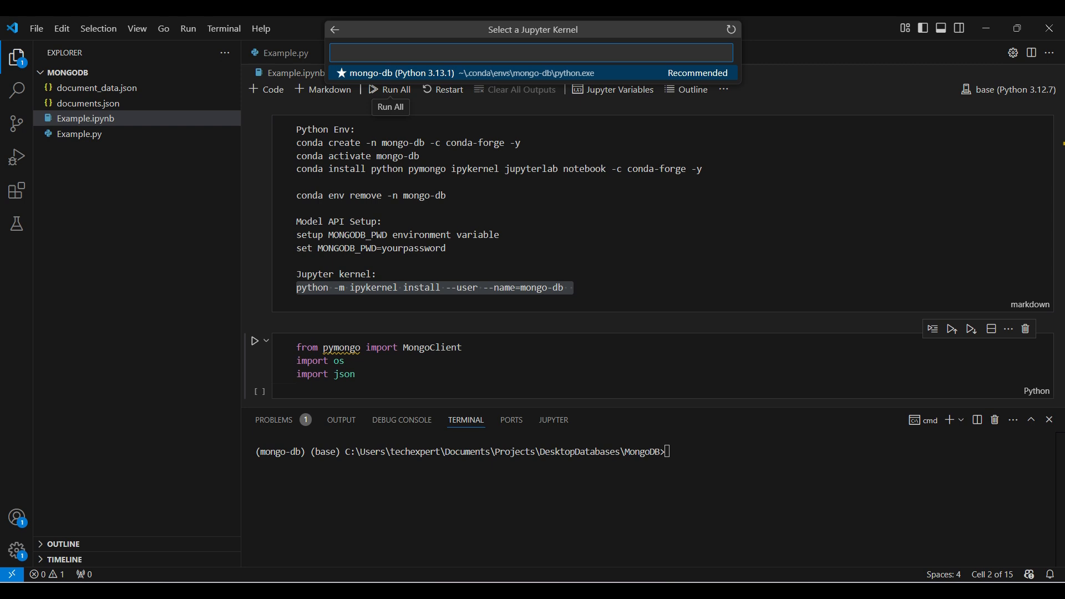
key("Return")
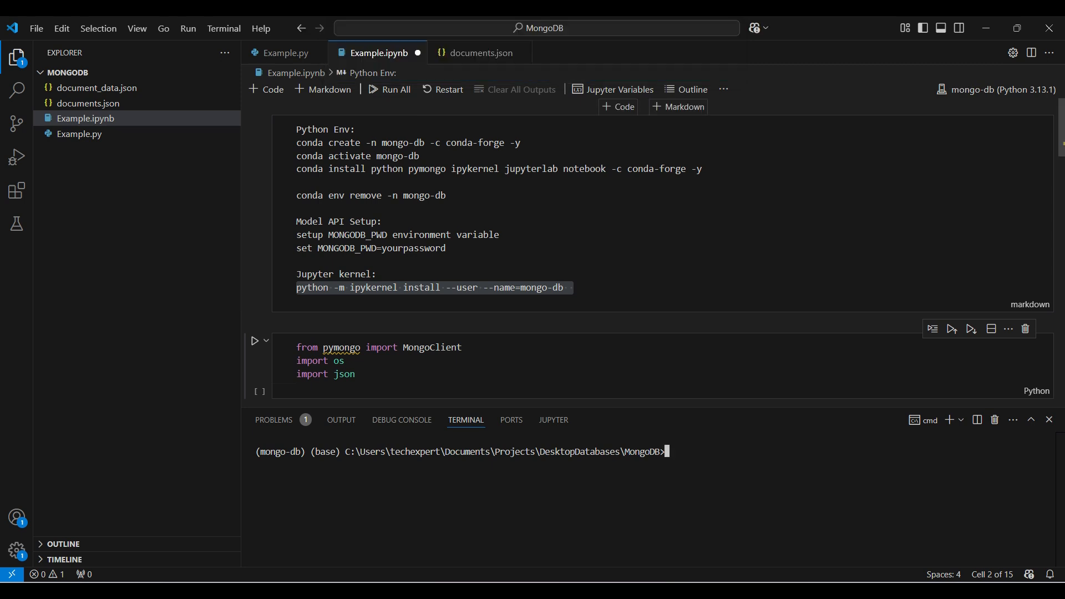
Run the setup notes, import and read_json_file cells of Example.ipynb, and briefly view documents.json
left_click(457, 248)
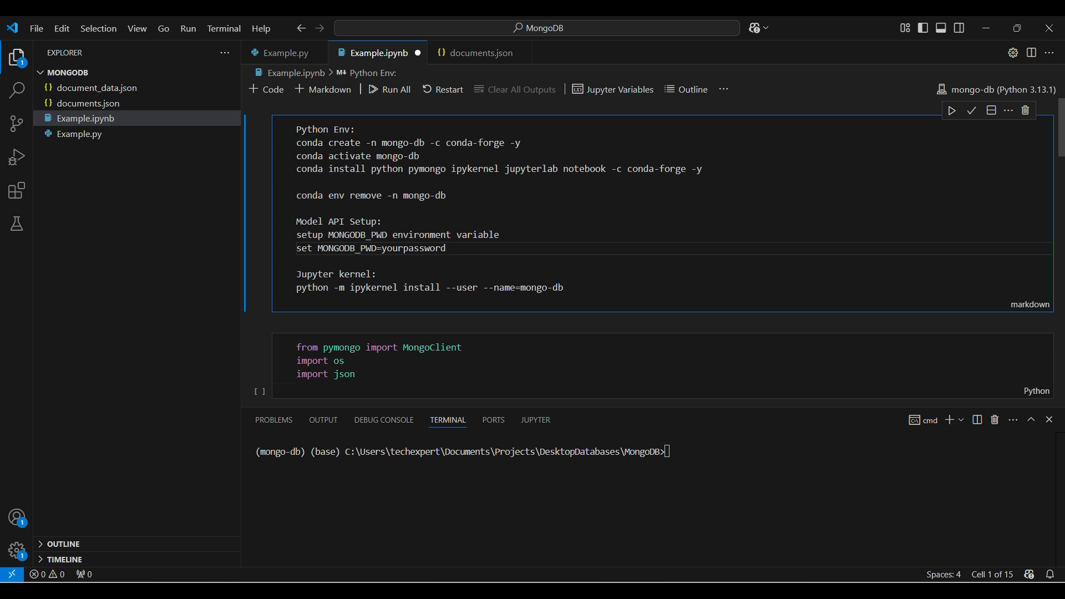
key("shift+Return")
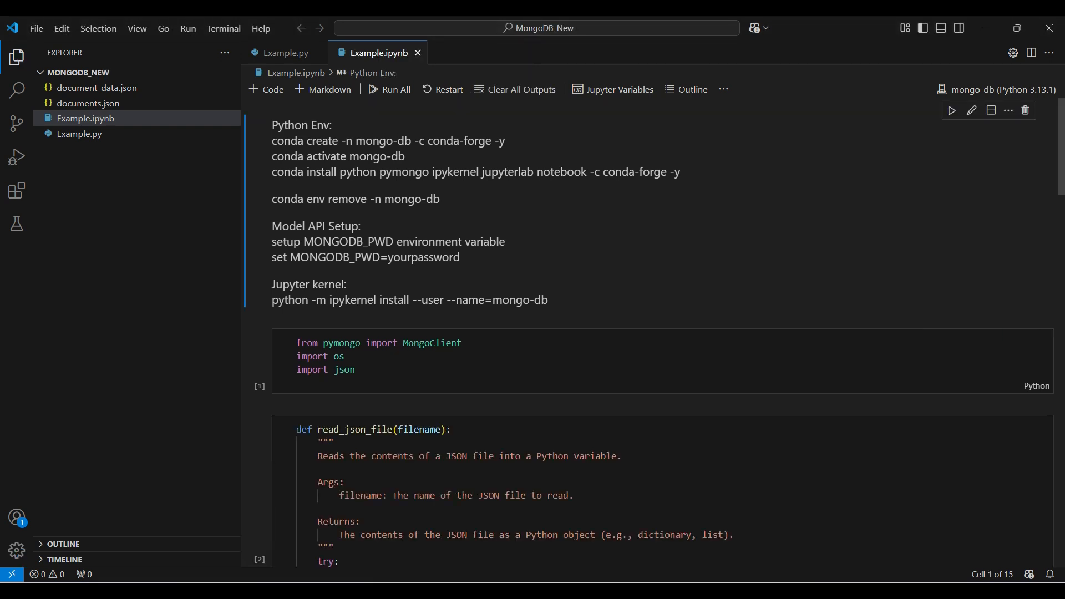
key("shift+Return")
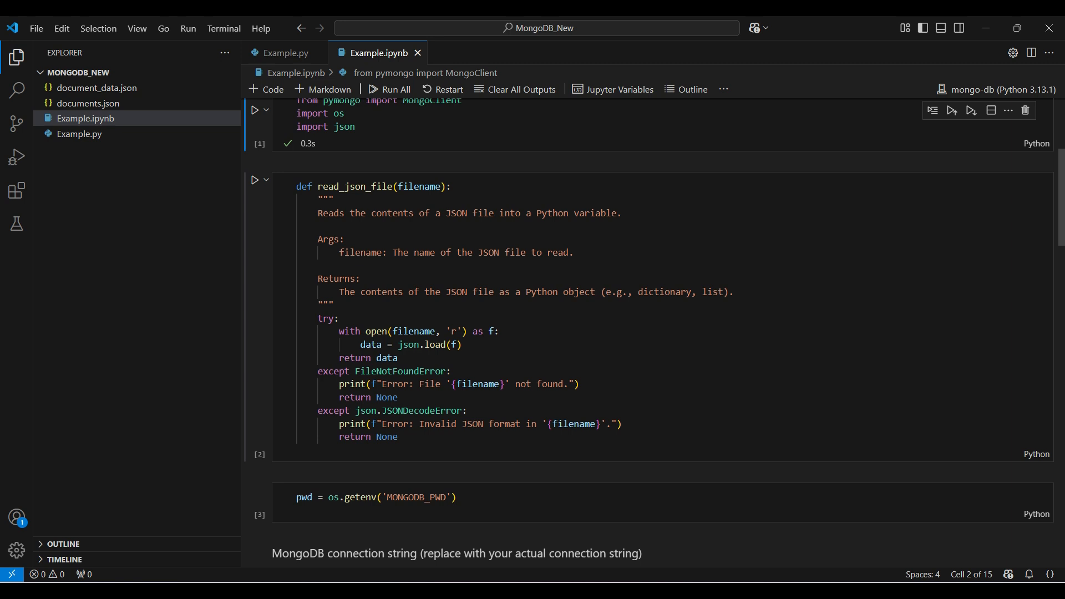
left_click(255, 179)
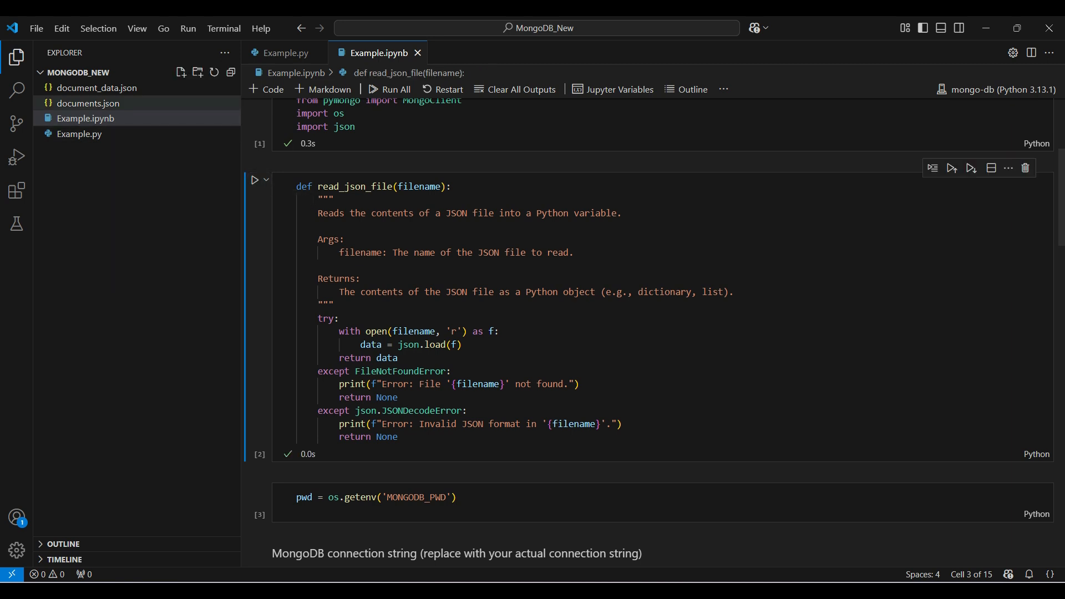
left_click(104, 104)
left_click(100, 119)
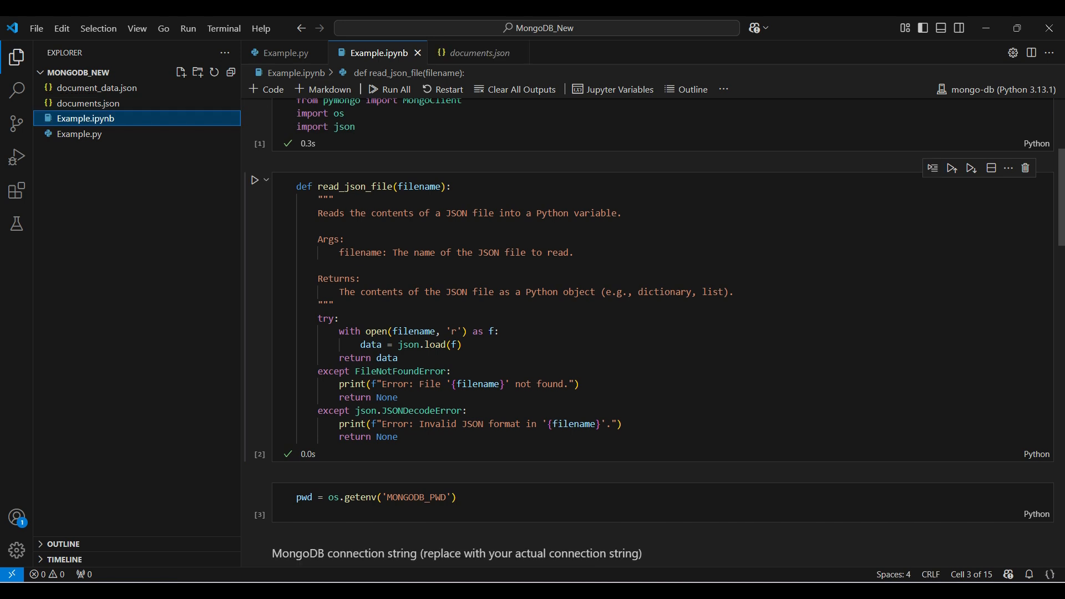
Run the cells that read MONGODB_PWD, build the connection uri, create the MongoClient and select the TestDB database
scroll(654, 313, "down", 5)
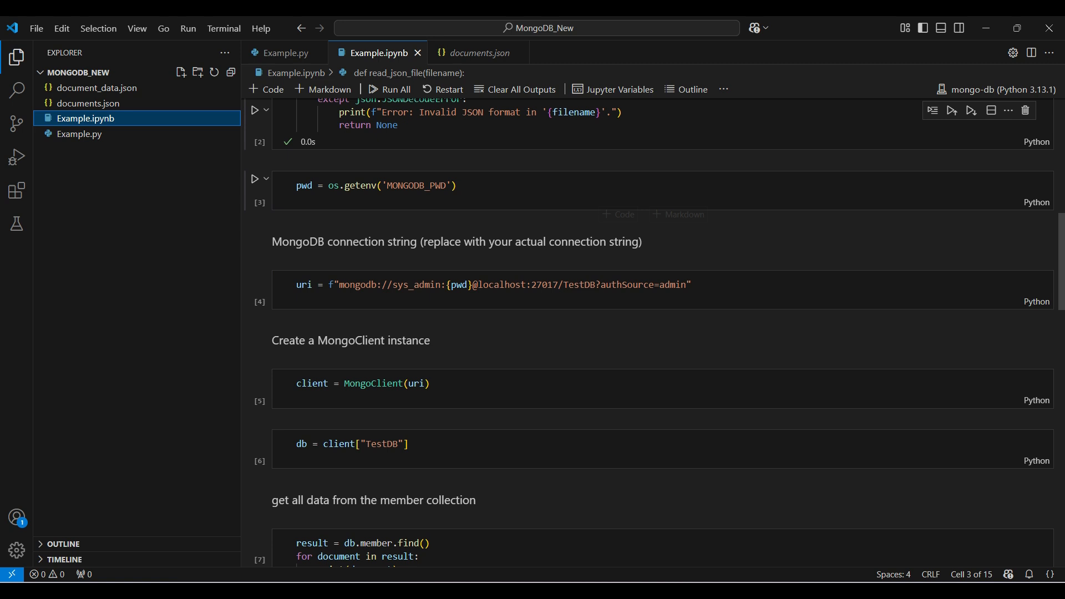
left_click(255, 179)
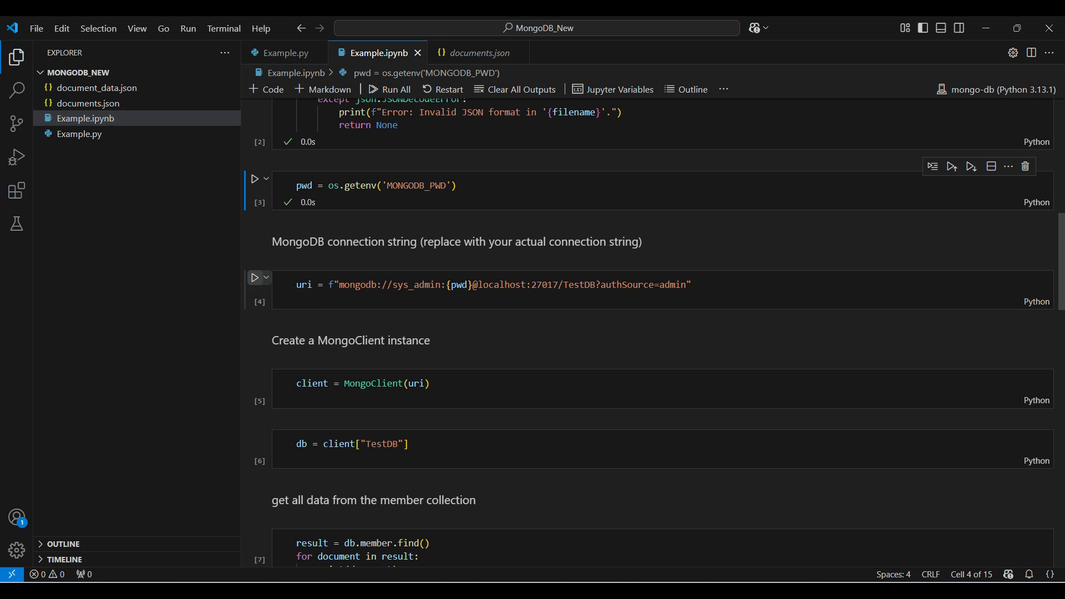
left_click(255, 277)
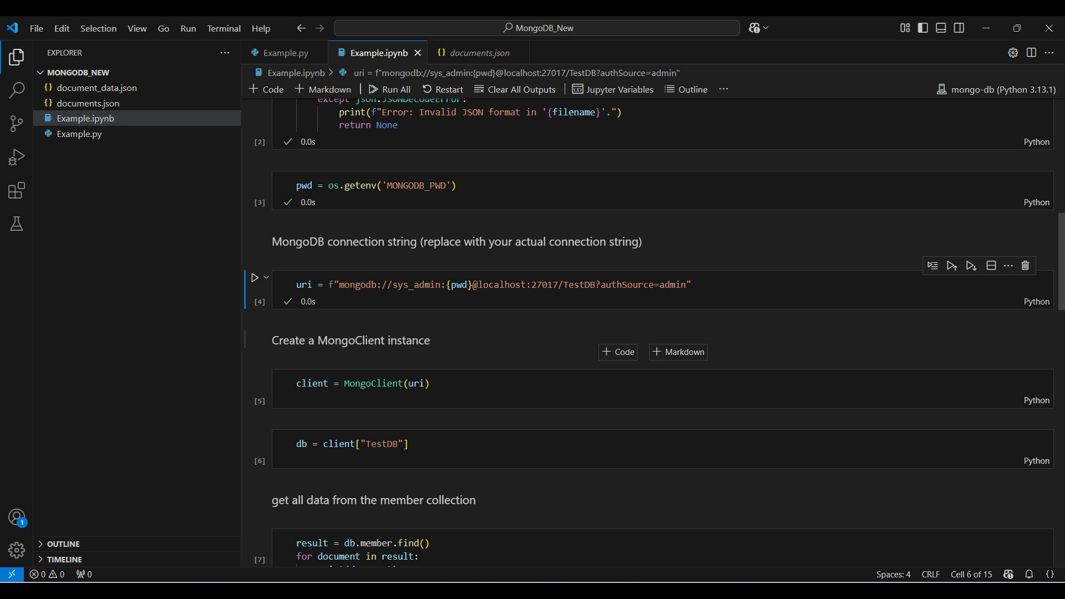
left_click(255, 377)
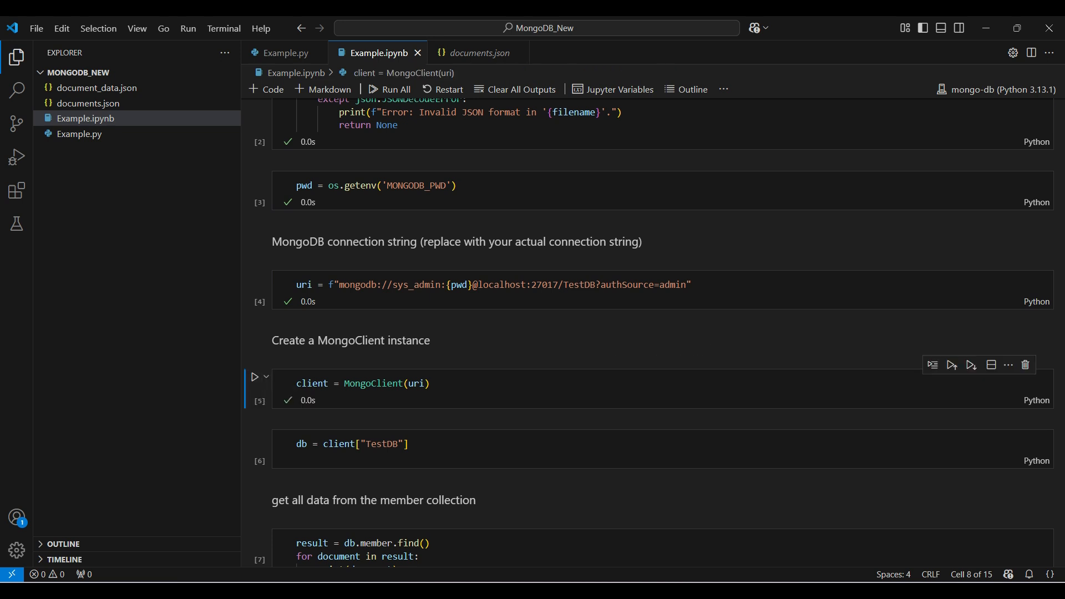
left_click(254, 437)
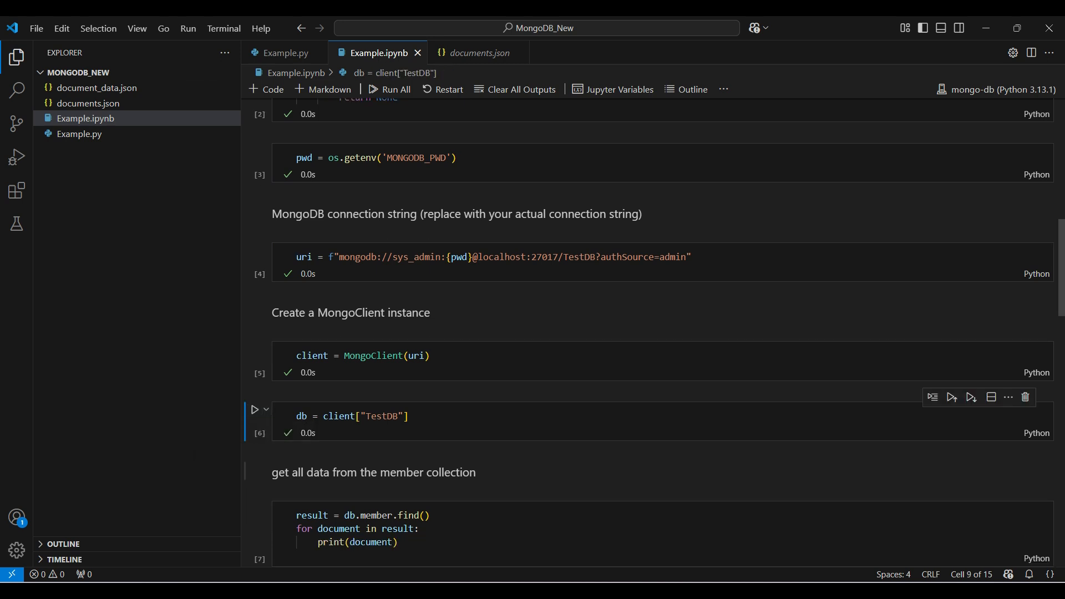
scroll(649, 472, "down", 1)
scroll(649, 472, "down", 5)
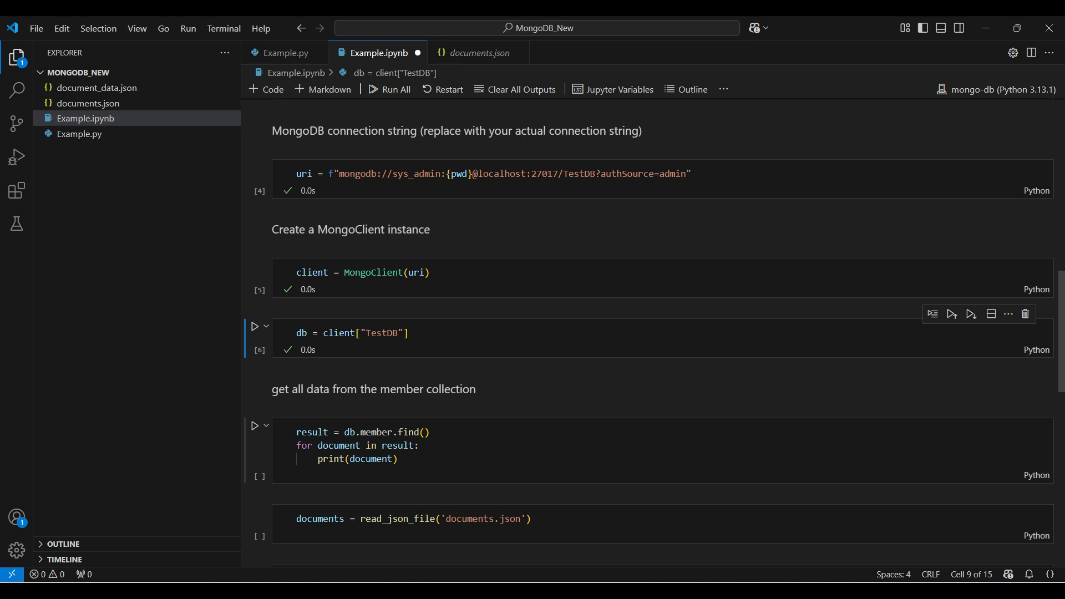
Run the cell that finds and prints all documents of the member collection
scroll(649, 472, "down", 2)
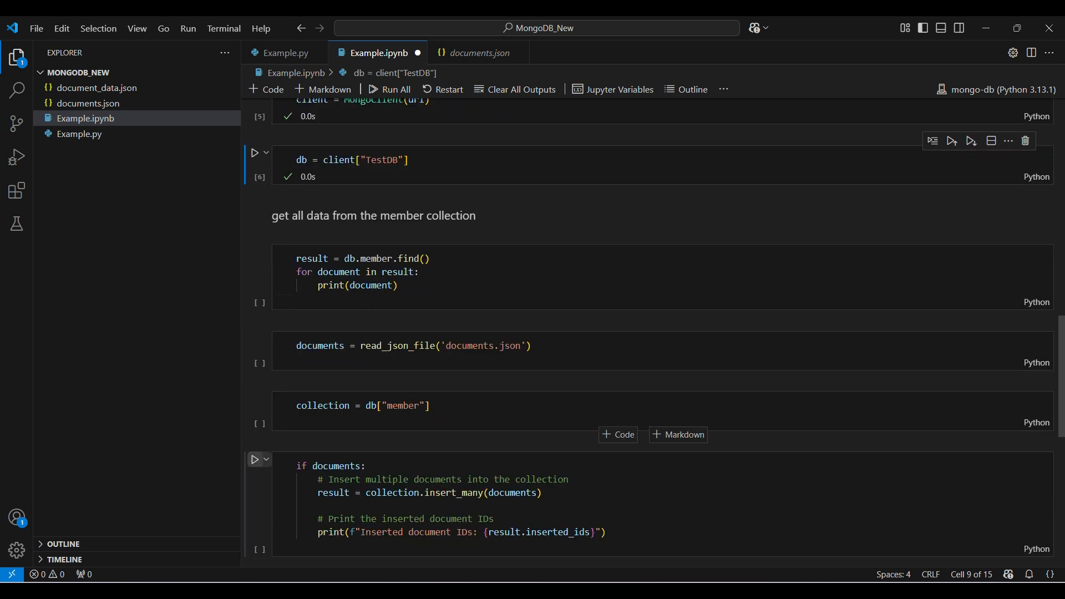
left_click(255, 217)
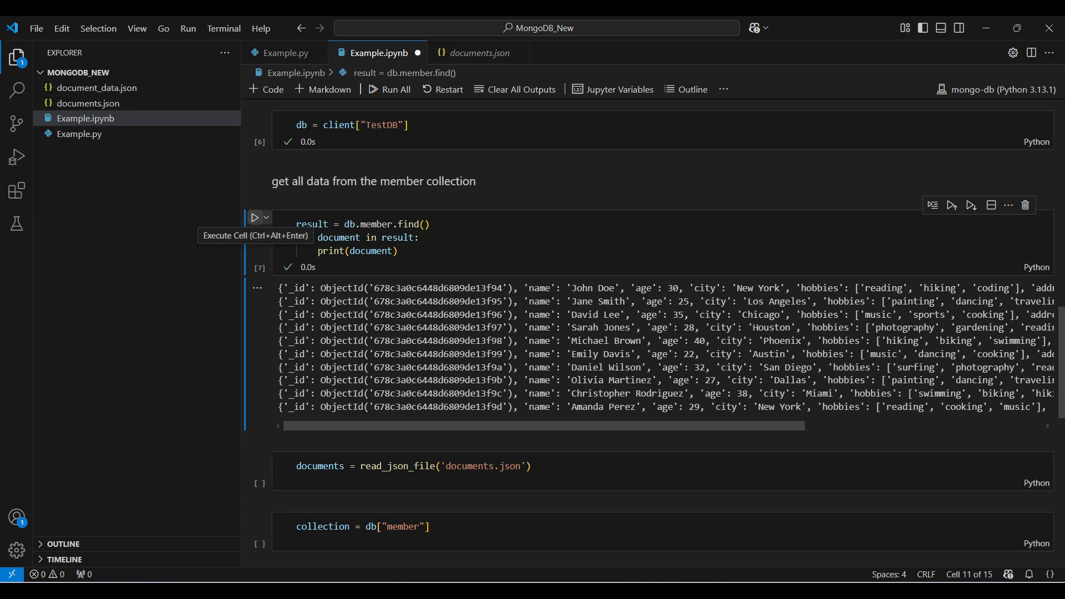
scroll(255, 218, "down", 3)
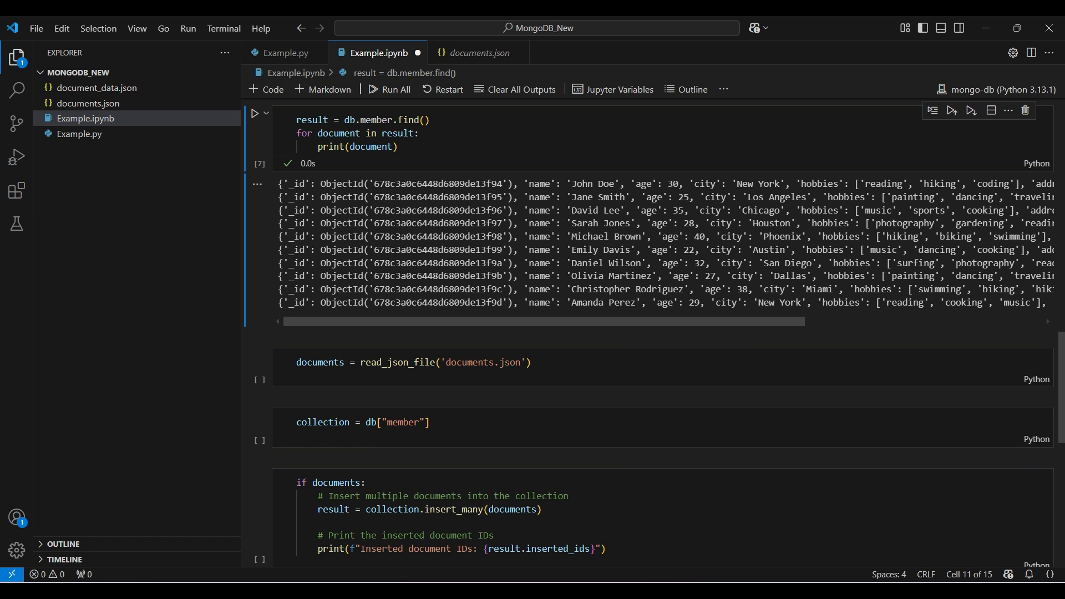
Briefly view documents.json, and run the Example.ipynb cells that load it into documents and select the member collection
left_click(88, 103)
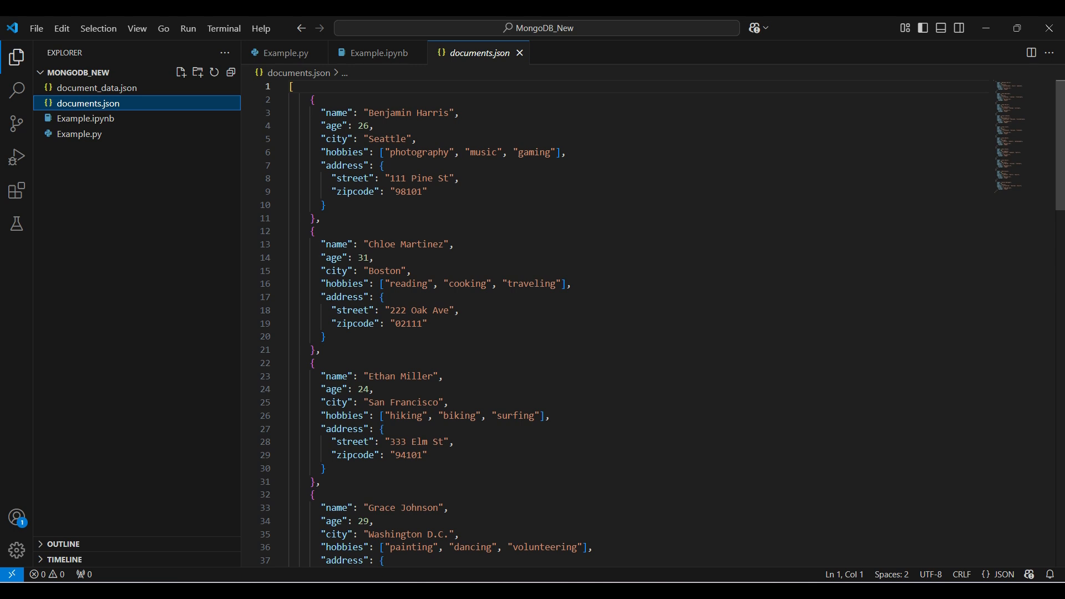
left_click(379, 52)
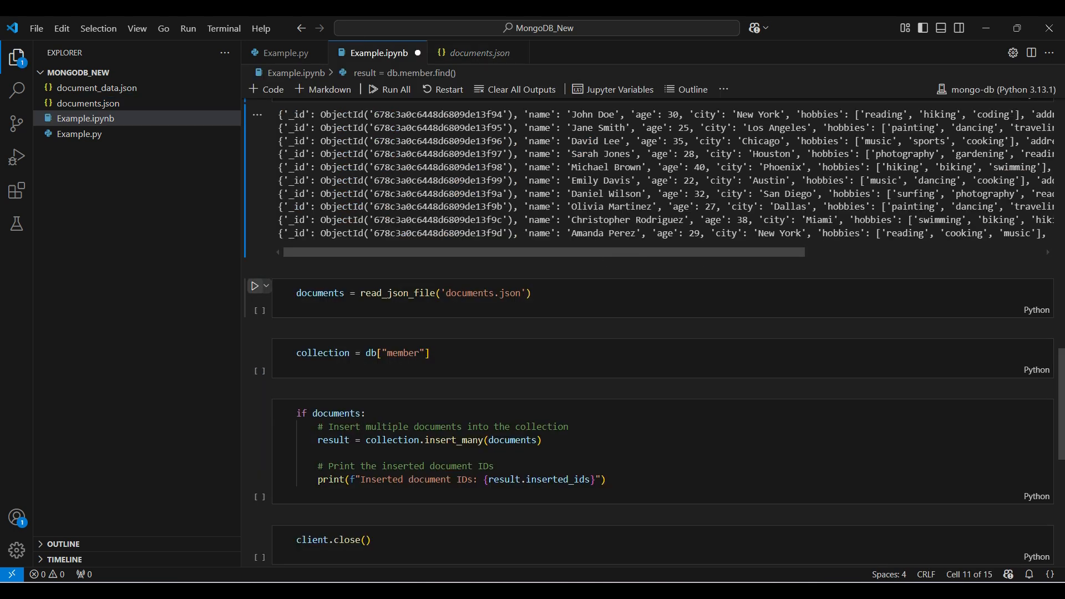
left_click(255, 287)
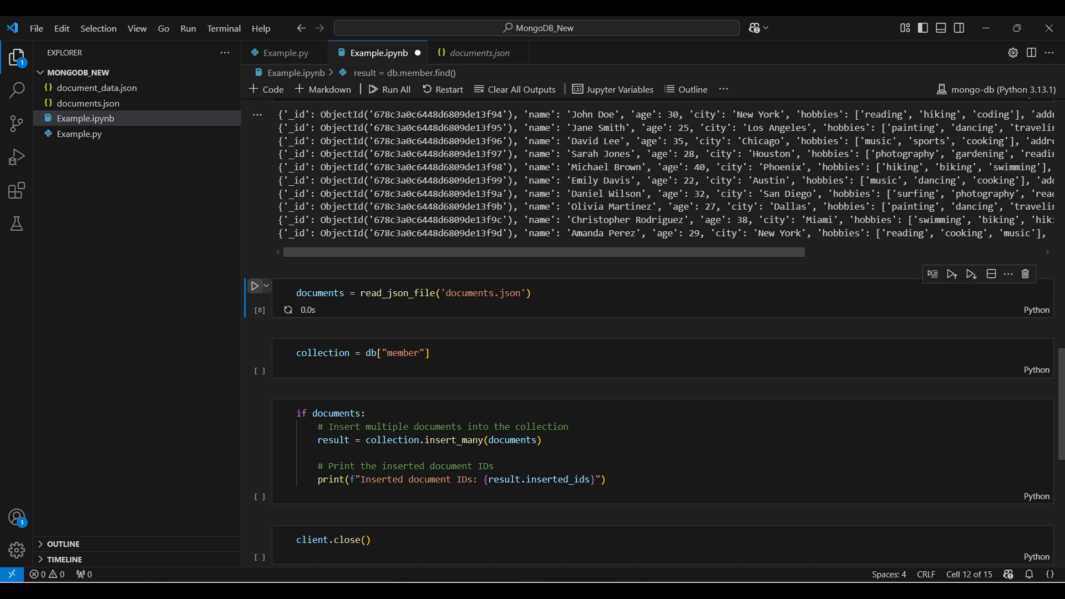
left_click(255, 347)
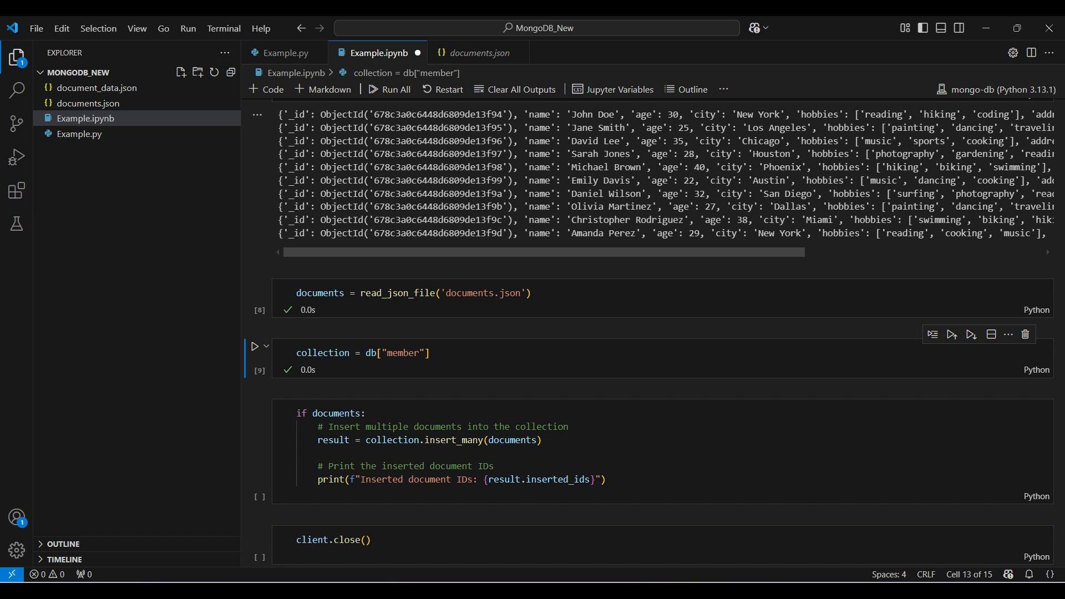
key("shift+Return")
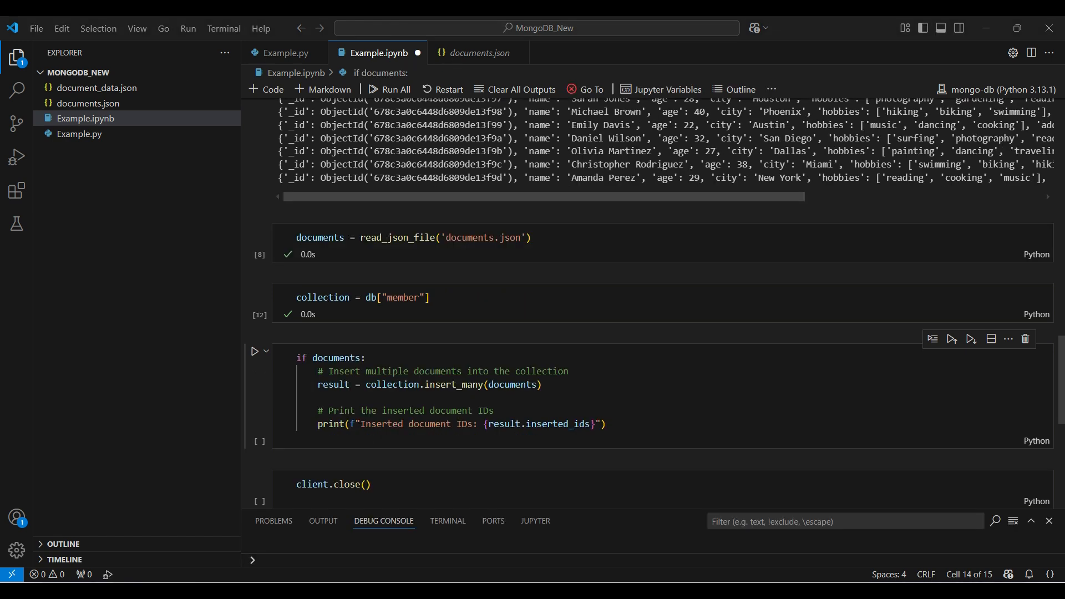
Run the insert_many cell, look across its printed document IDs, and close the connection with the client.close() cell
left_click(255, 351)
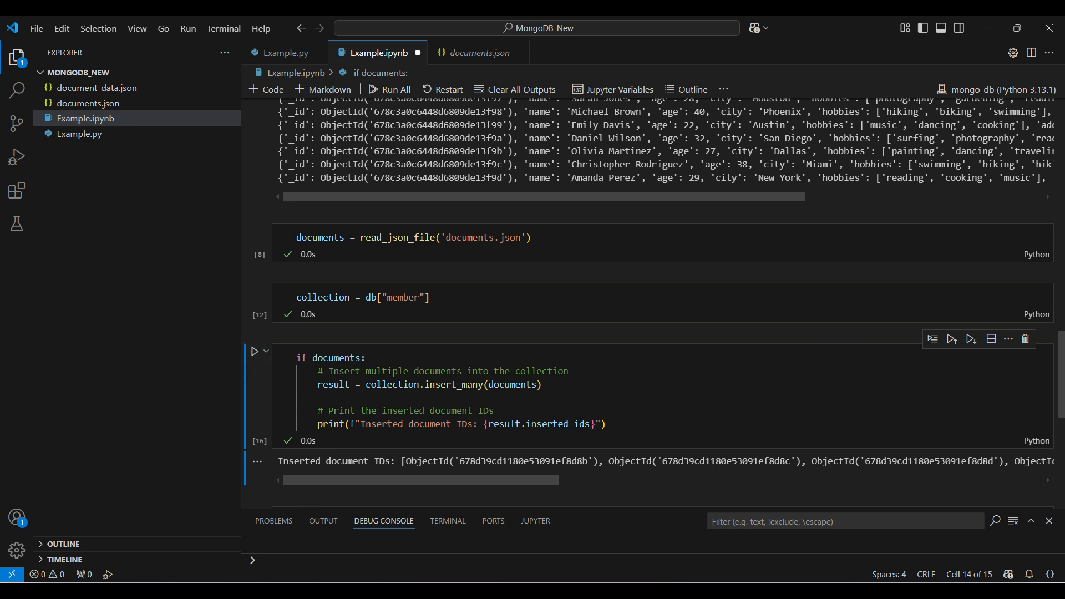
scroll(666, 462, "right", 5)
scroll(666, 461, "left", 5)
key("Down")
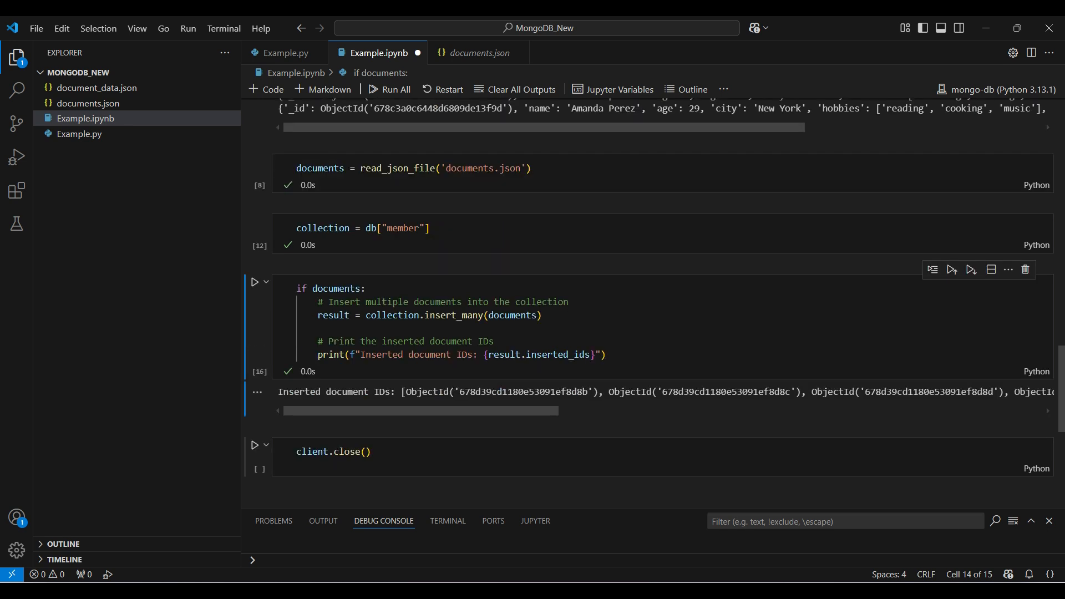
left_click(255, 445)
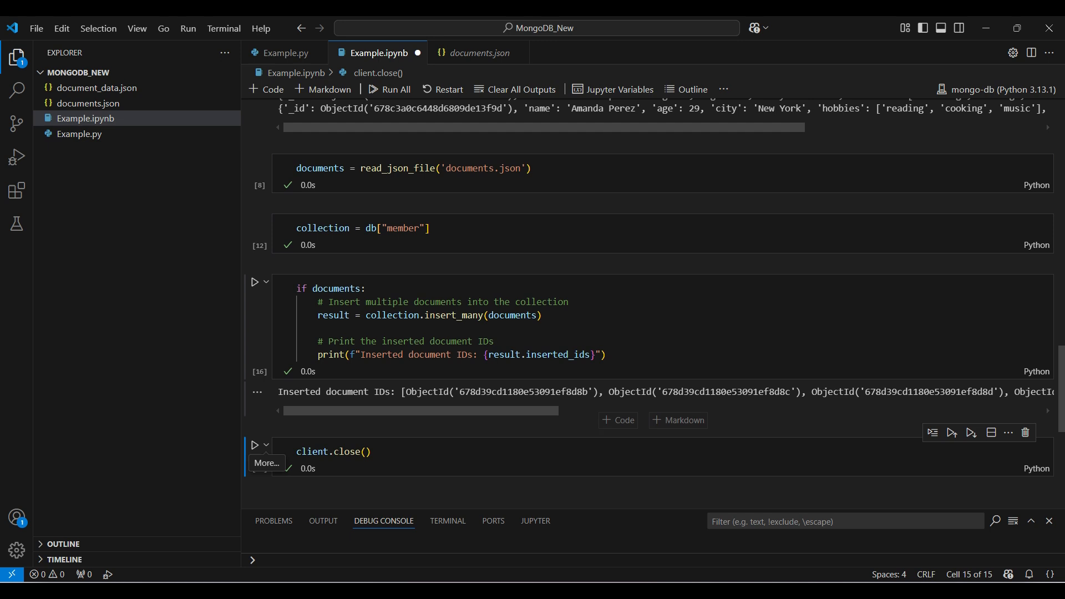
Switch to MongoDB Compass, query all documents of TestDB.member, and highlight the name field of the first newly inserted document
key("alt+Tab")
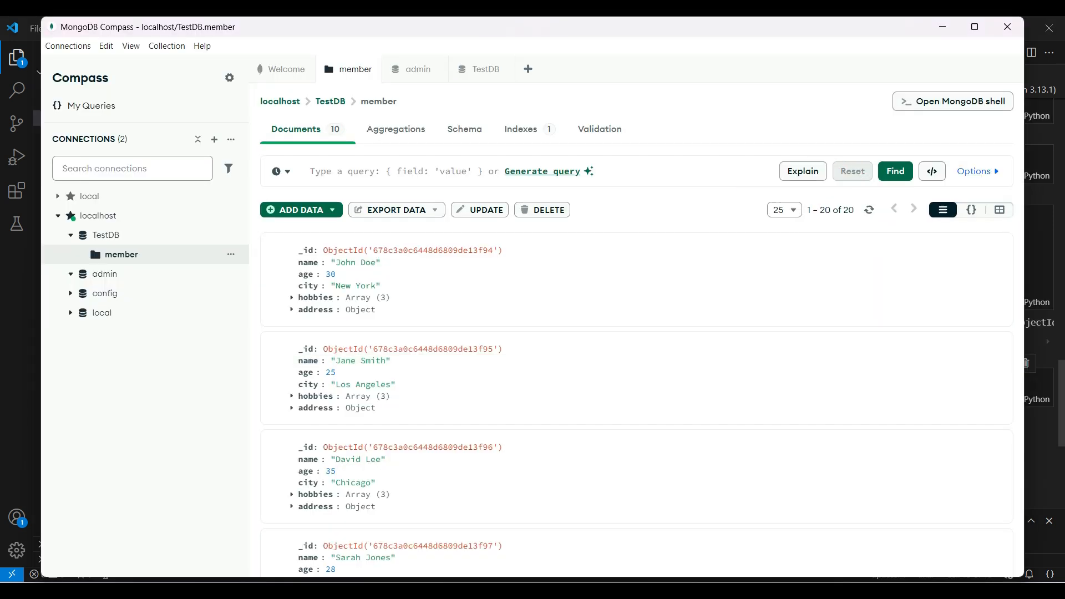
left_click(896, 171)
scroll(636, 389, "down", 15)
left_click_drag(416, 346, 298, 345)
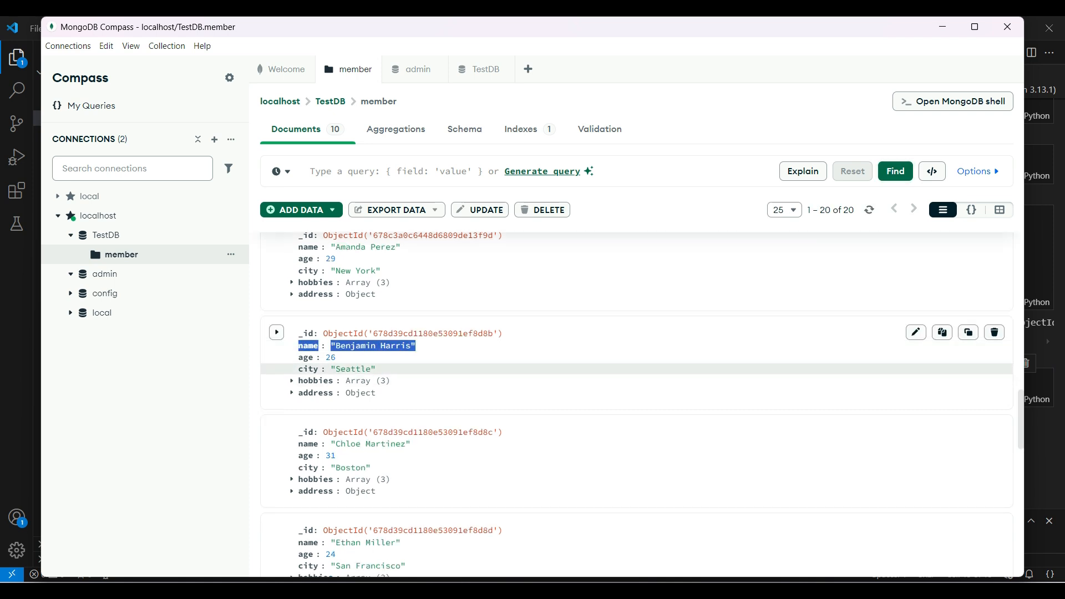